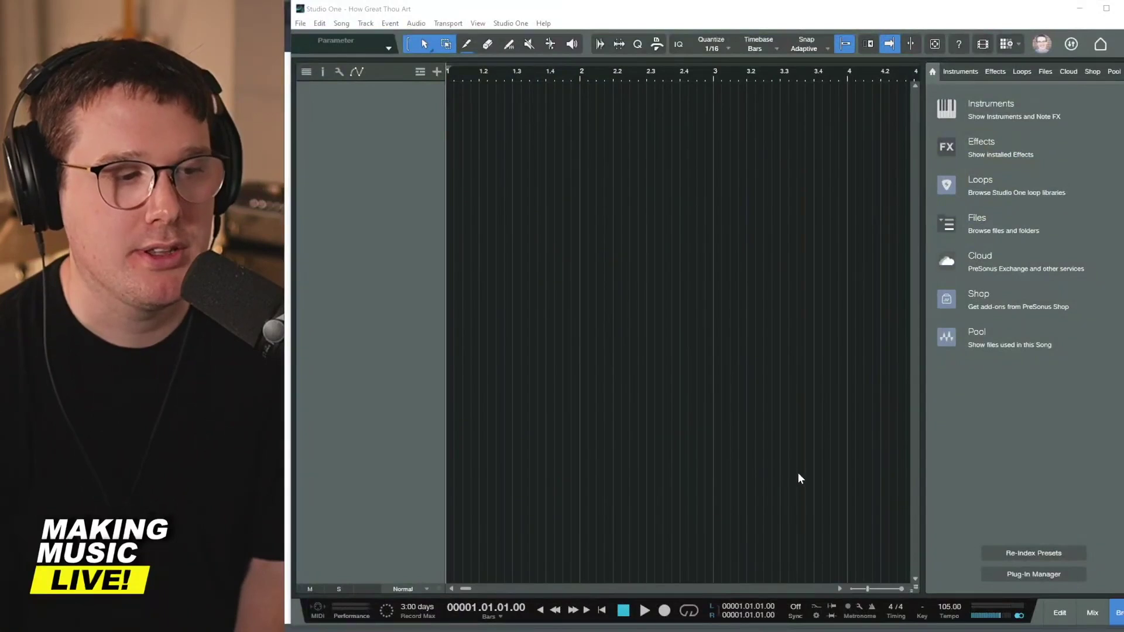
# - Turn on the metronome click for the empty 105 BPM song
pyautogui.click(872, 607)
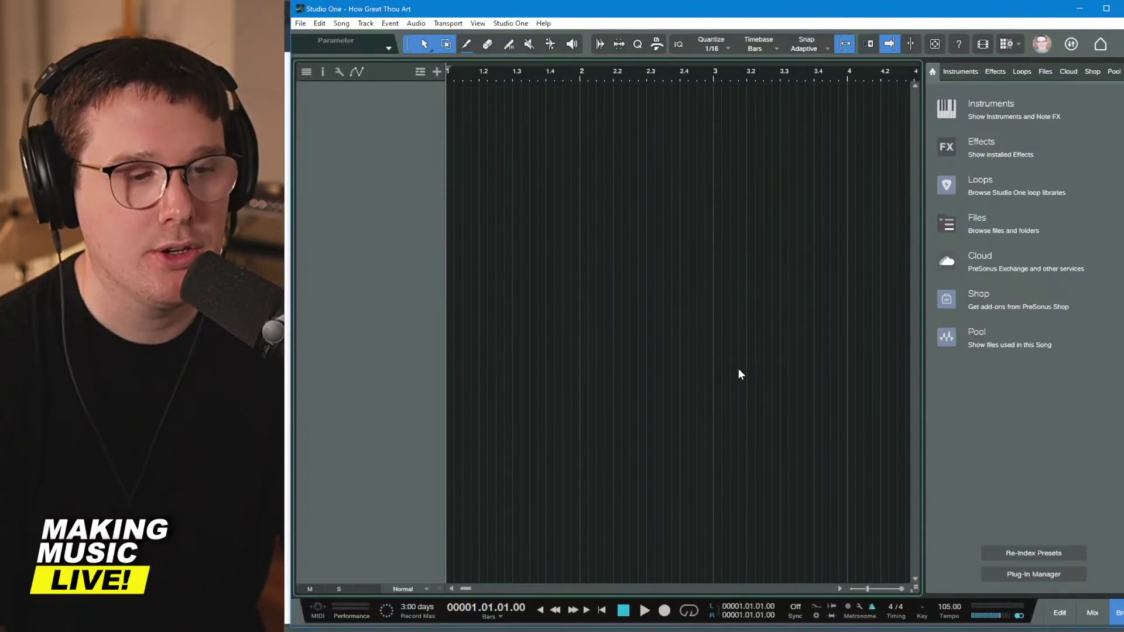
# - Show the mix console and nudge the metronome click volume slightly down
pyautogui.click(1090, 613)
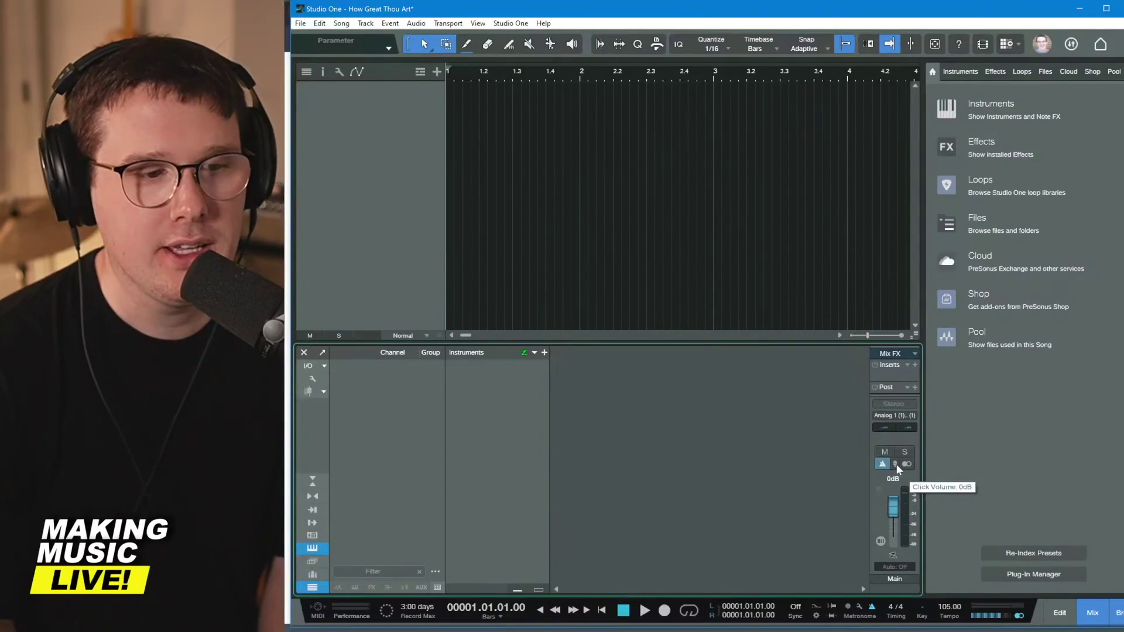
pyautogui.moveTo(896, 463)
pyautogui.mouseDown()
pyautogui.moveTo(900, 530)
pyautogui.moveTo(916, 504)
pyautogui.moveTo(894, 467)
pyautogui.mouseUp()
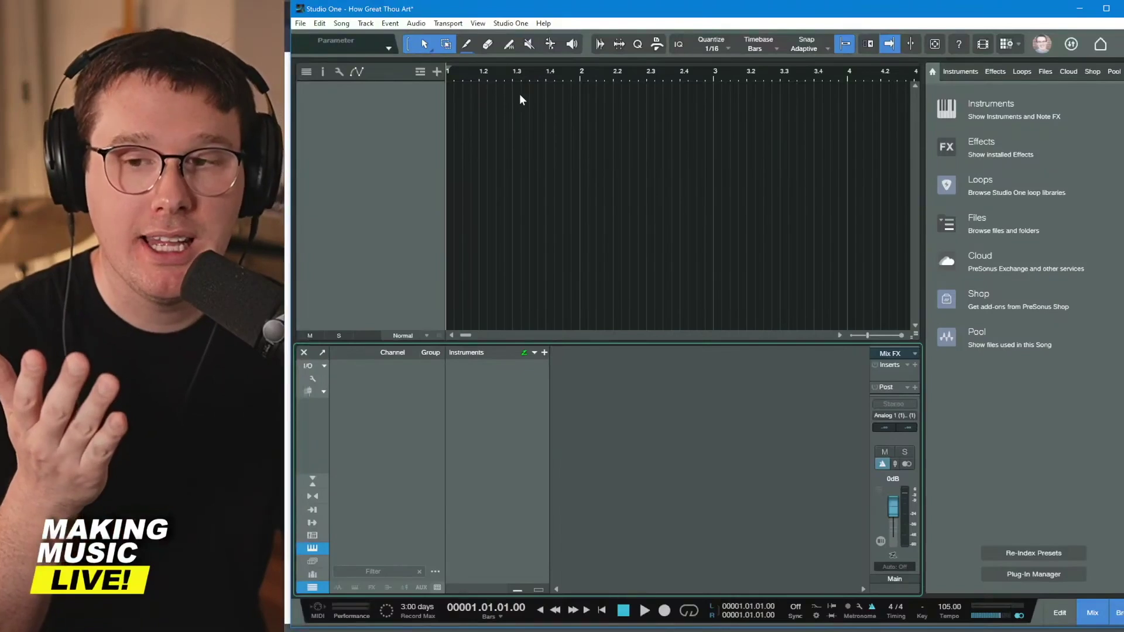
# - Play the song briefly to hear the click, stopping around bar 3
pyautogui.press('space')
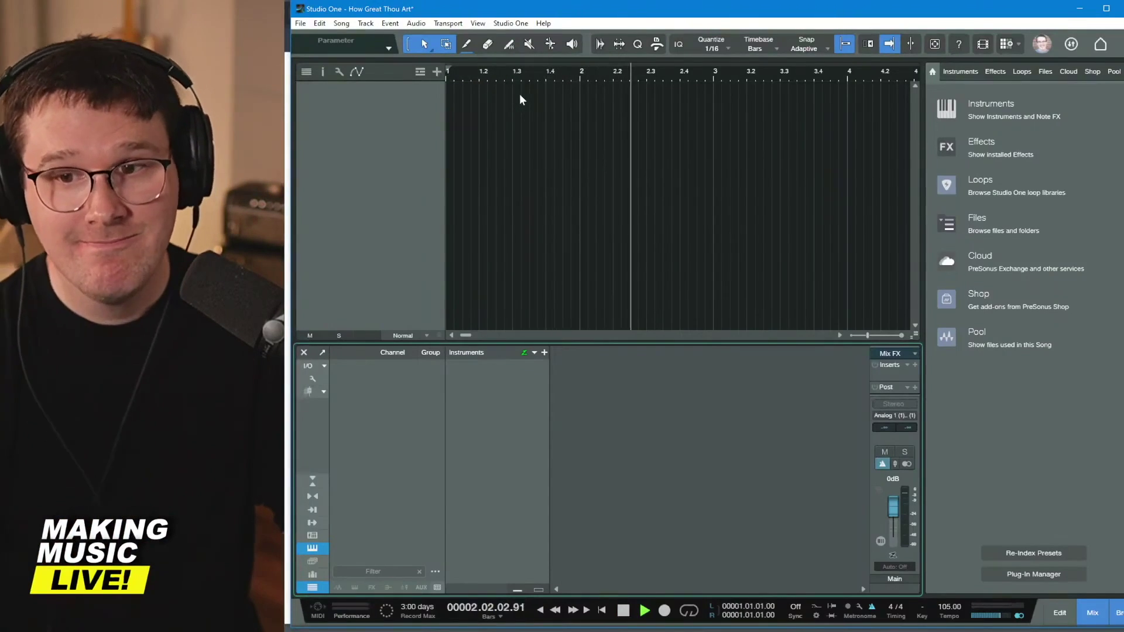
pyautogui.press('space')
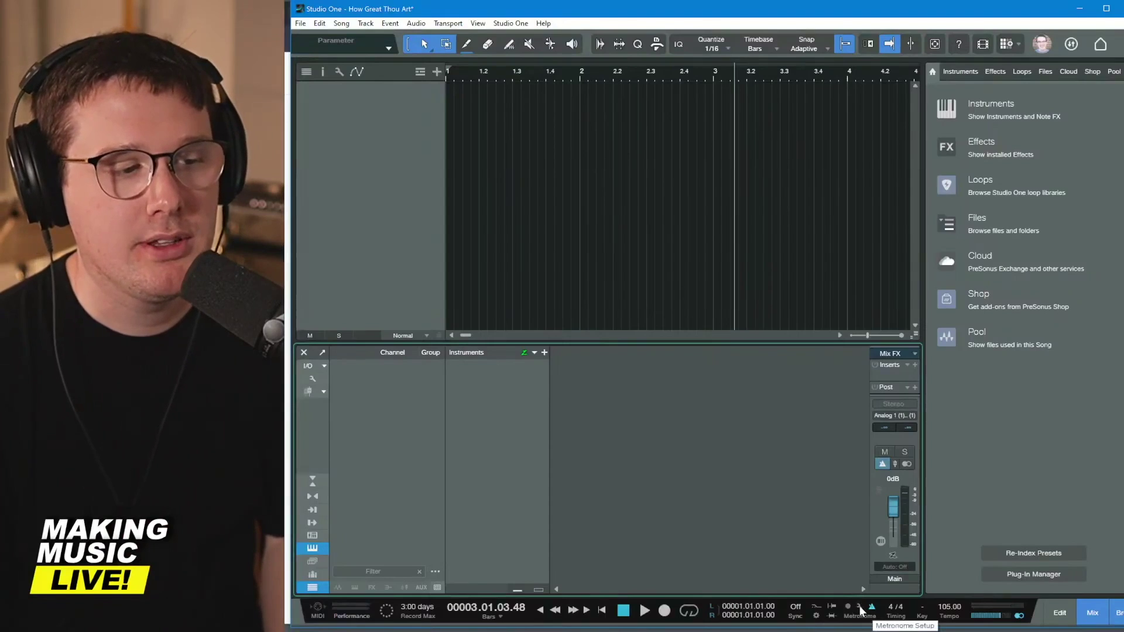
# - Turn the metronome click volume down to about -5.1 dB while it plays
pyautogui.moveTo(895, 462)
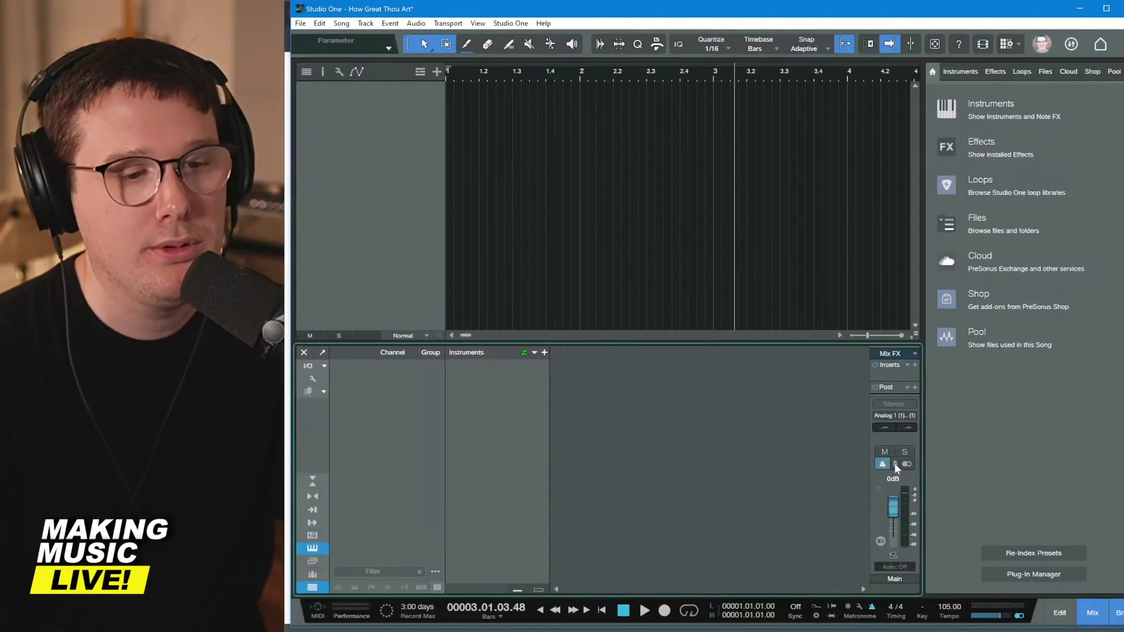
pyautogui.press('space')
pyautogui.moveTo(895, 462); pyautogui.dragTo(897, 604)
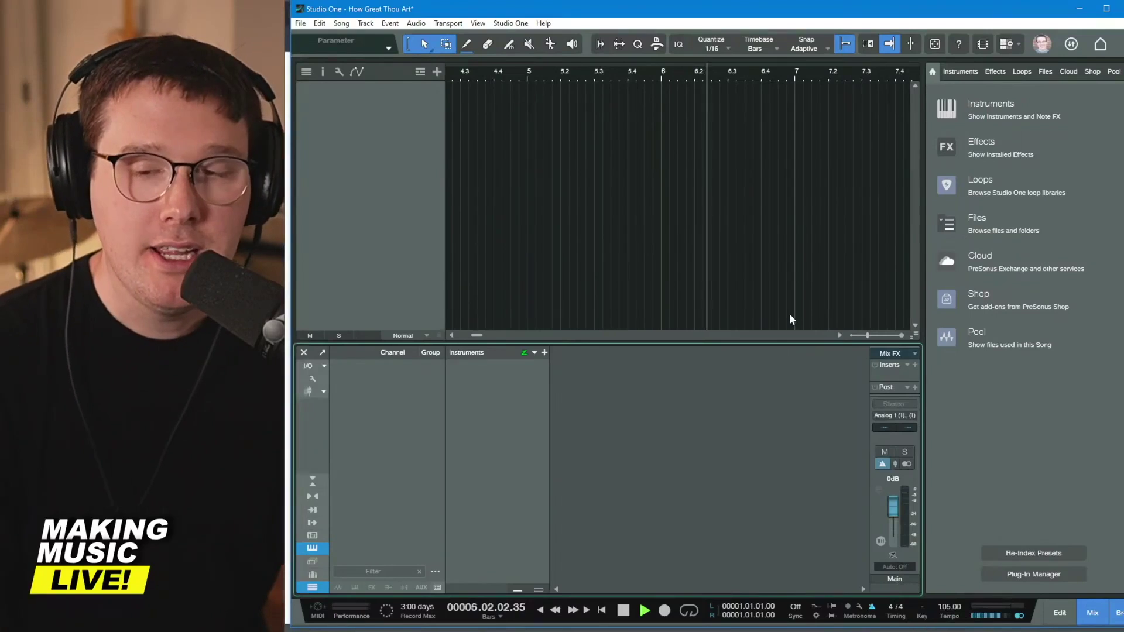
pyautogui.press('space')
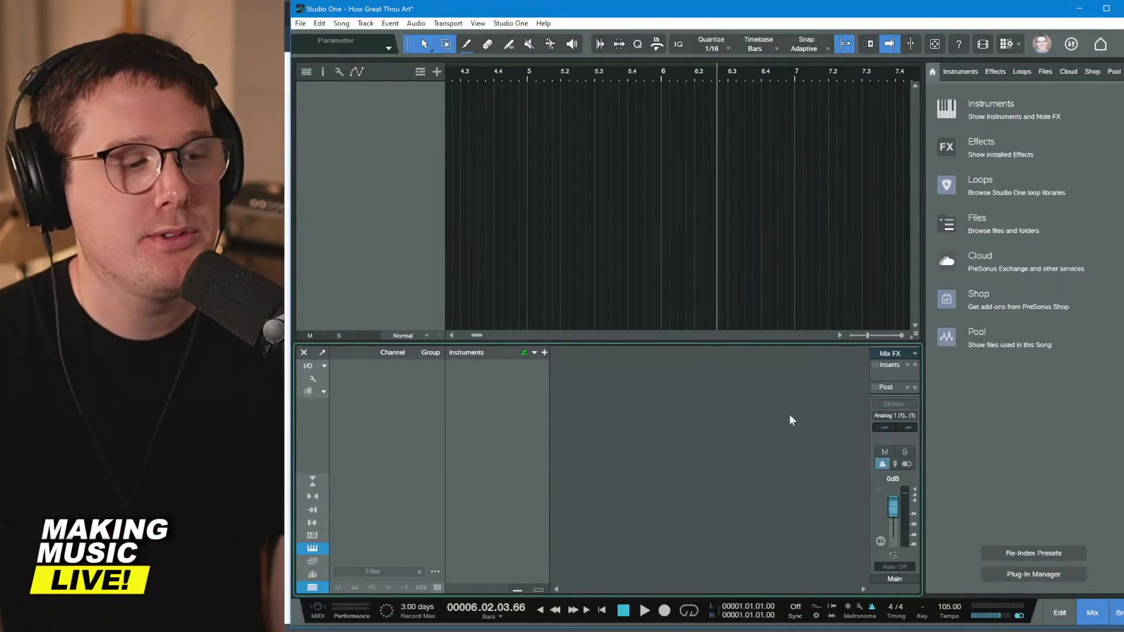
# - In Metronome Setup, change the accent sound to Cowbell and return the playhead to the start
pyautogui.click(859, 607)
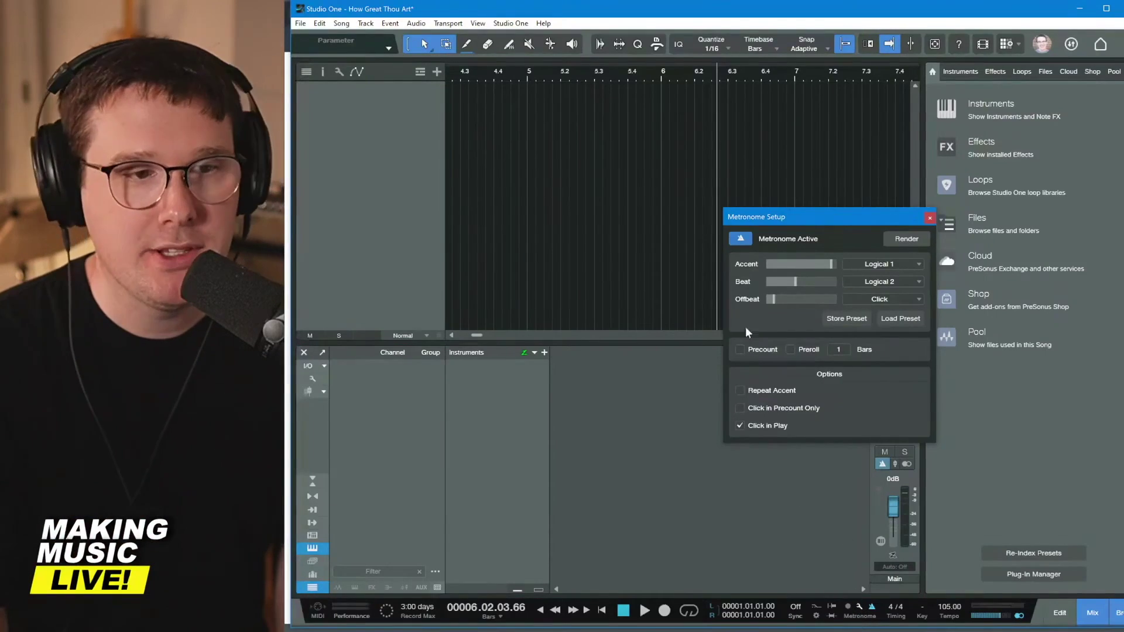
pyautogui.moveTo(811, 215); pyautogui.dragTo(728, 186)
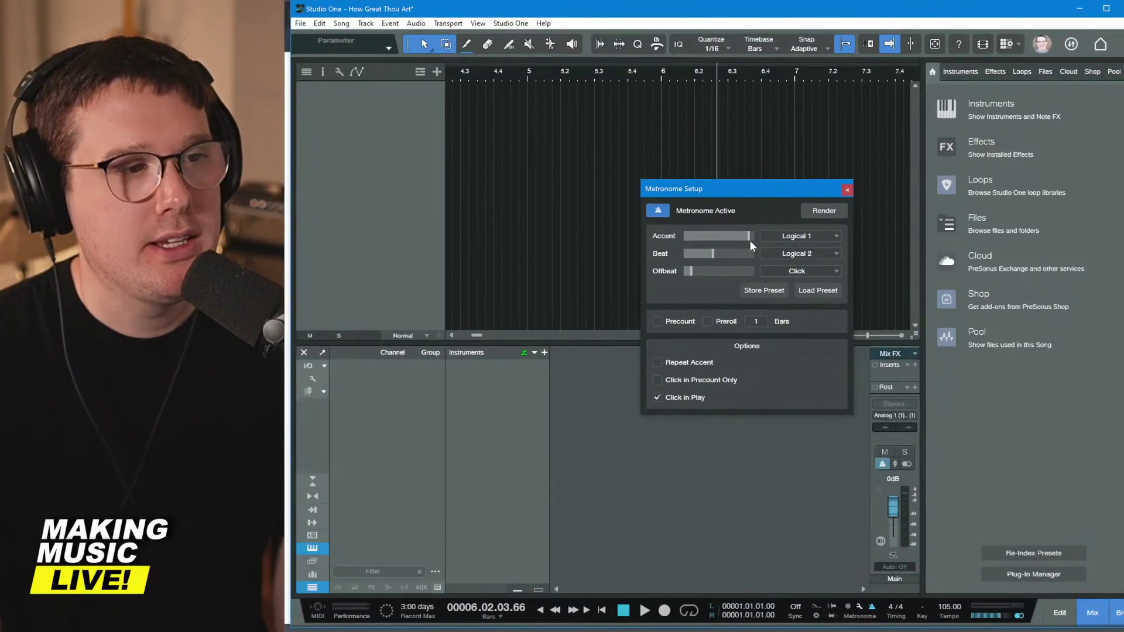
pyautogui.click(795, 237)
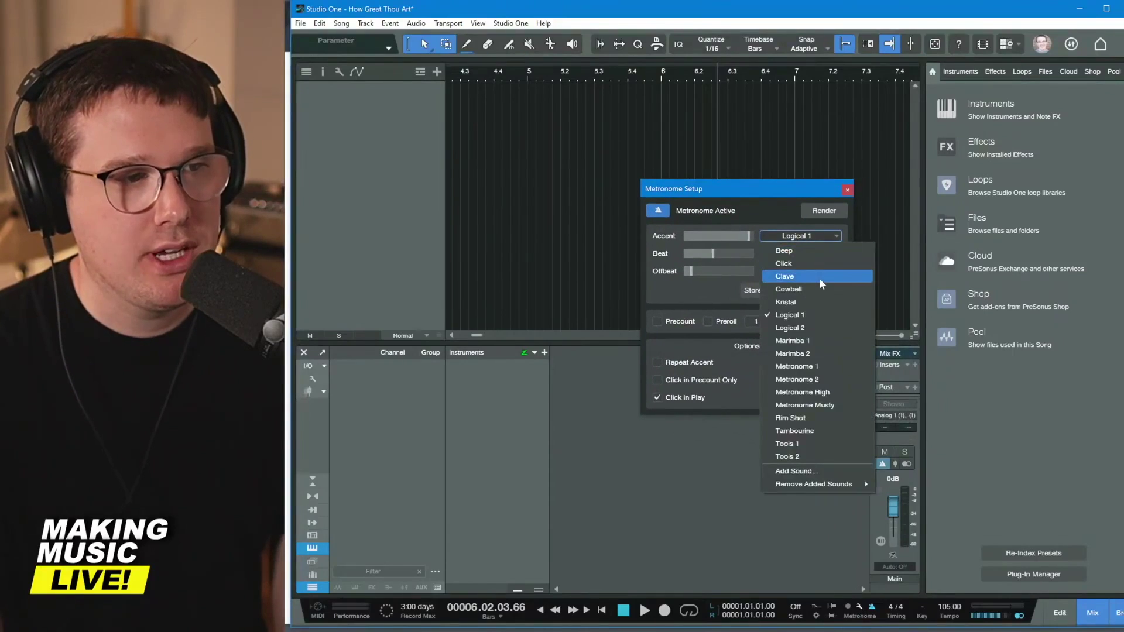
pyautogui.click(840, 288)
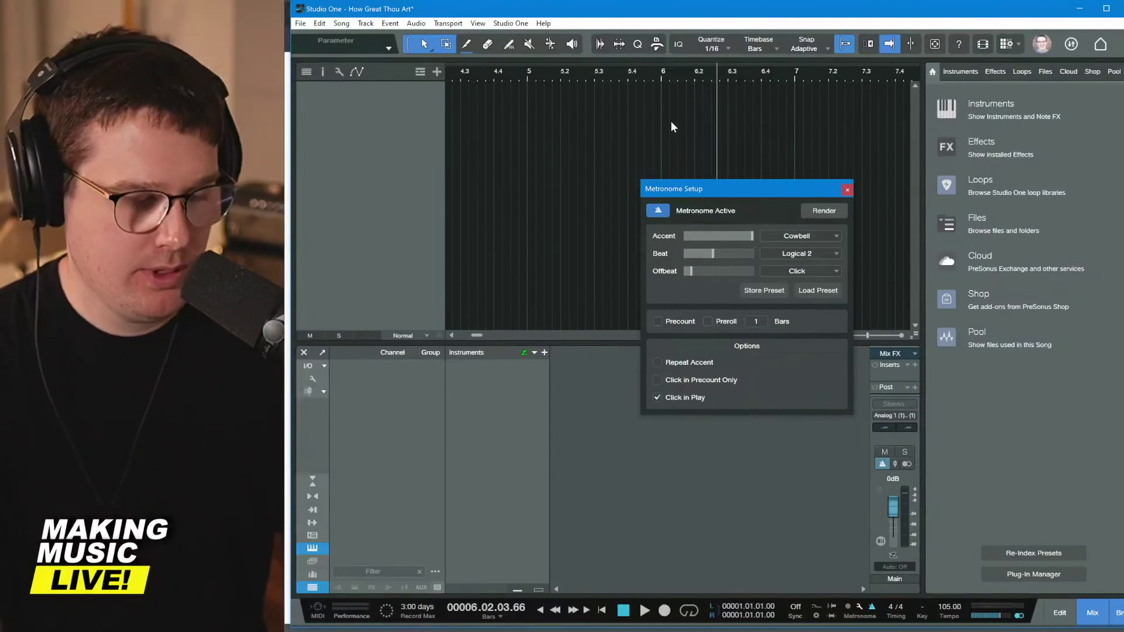
pyautogui.press('Home')
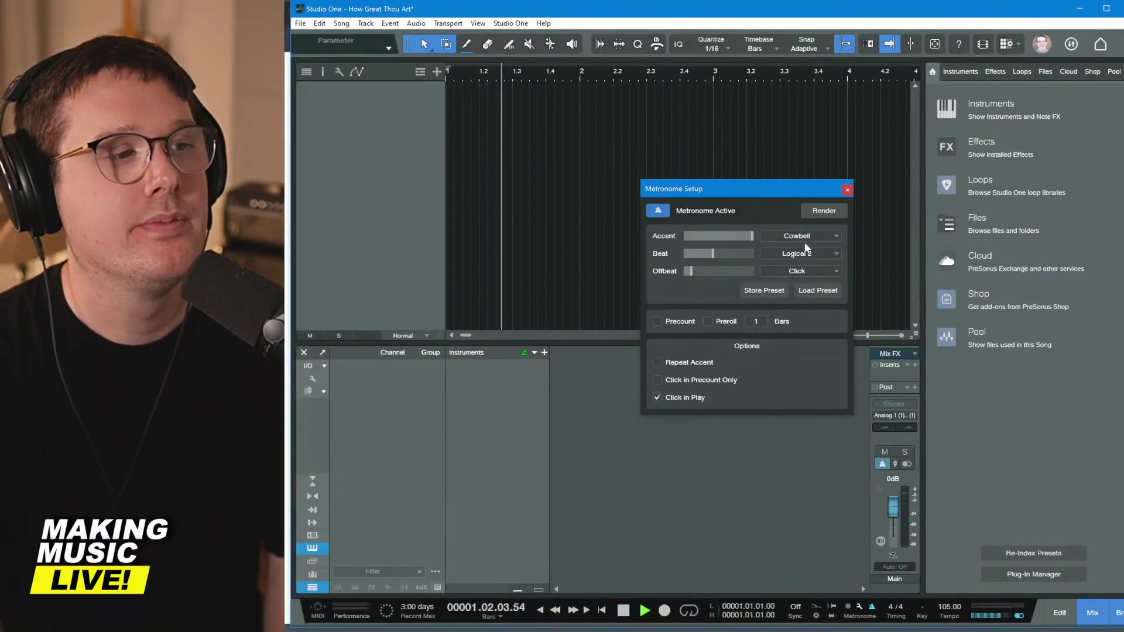
# - Try Kristal as the beat and Tambourine as the offbeat, adjusting the accent level
pyautogui.moveTo(752, 236); pyautogui.dragTo(736, 254)
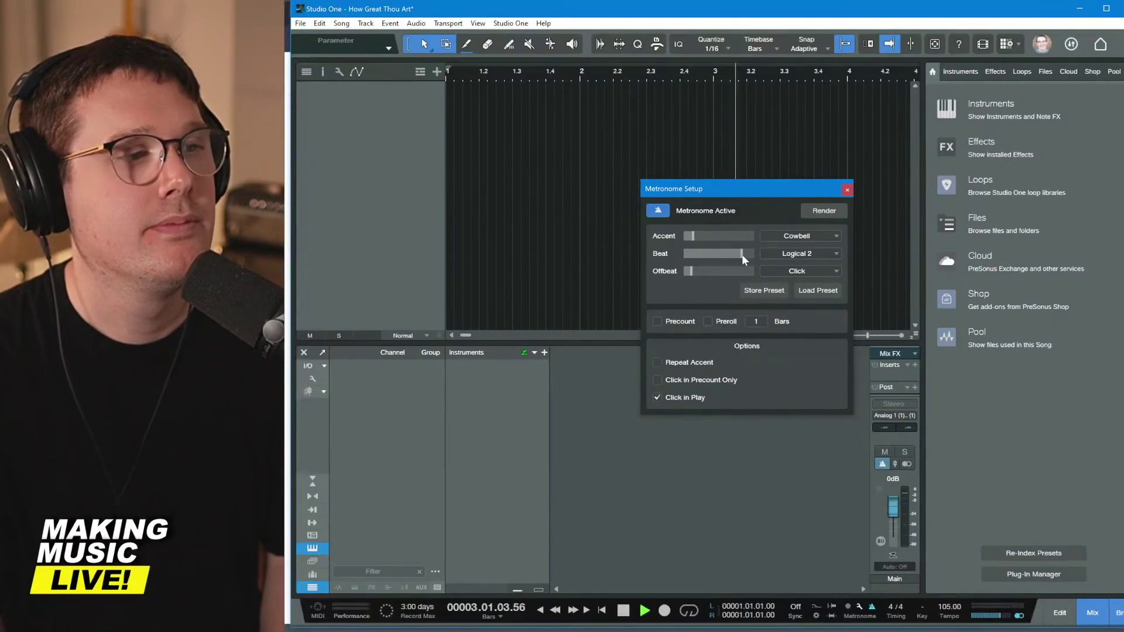
pyautogui.click(792, 253)
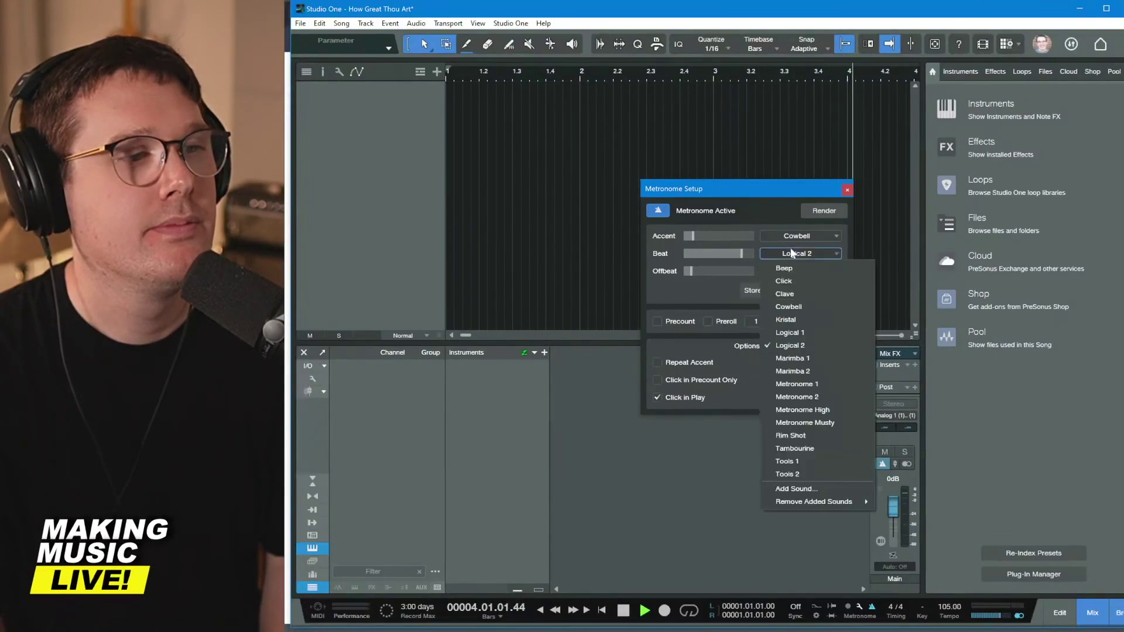
pyautogui.click(817, 319)
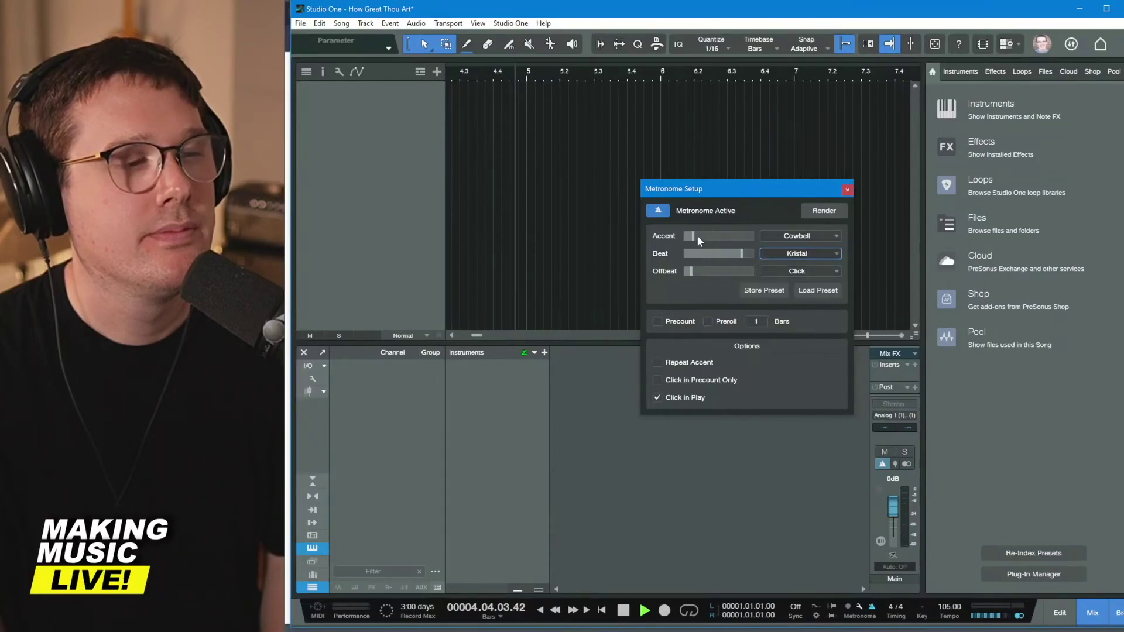
pyautogui.moveTo(696, 233); pyautogui.dragTo(733, 270)
pyautogui.click(780, 272)
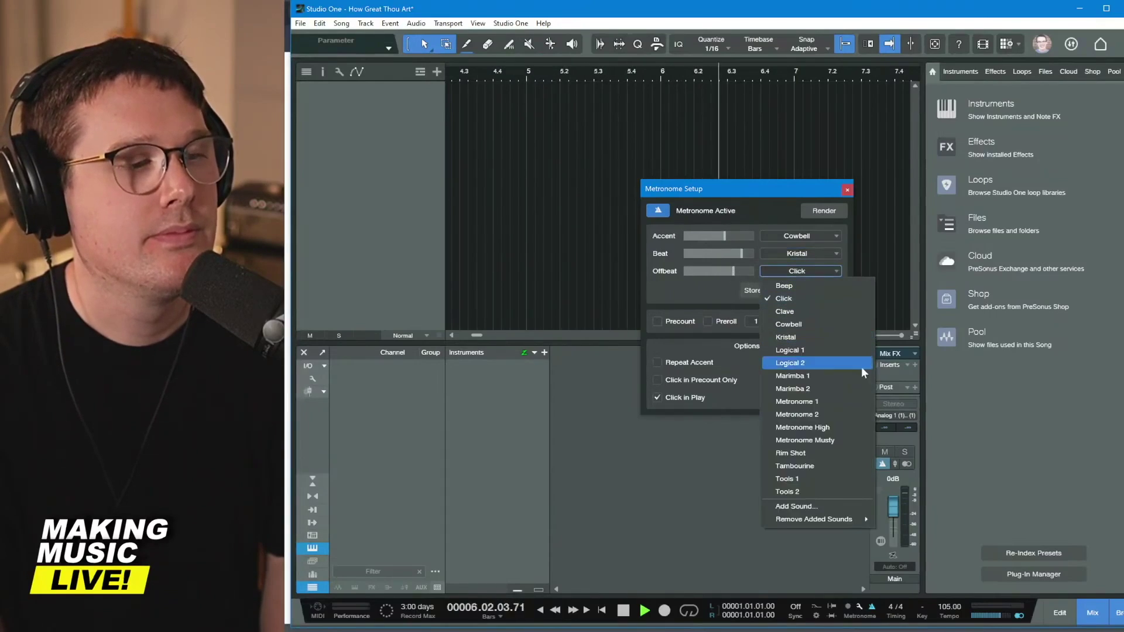
pyautogui.click(844, 465)
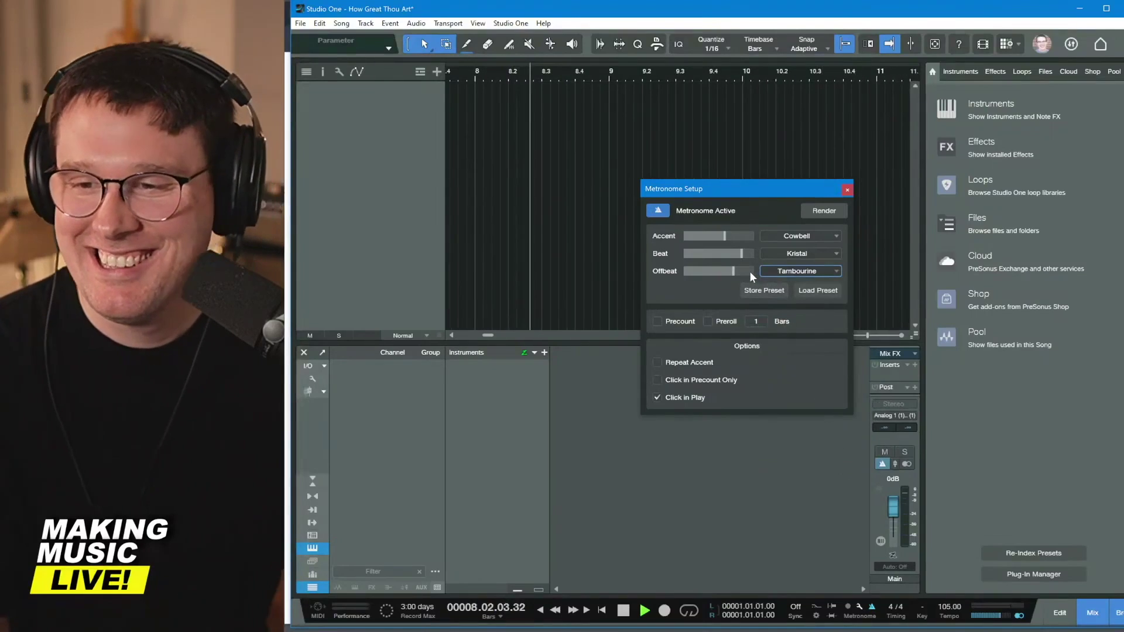
# - Switch accent and beat sounds to Logical 1 and offbeat to Logical 2
pyautogui.click(802, 235)
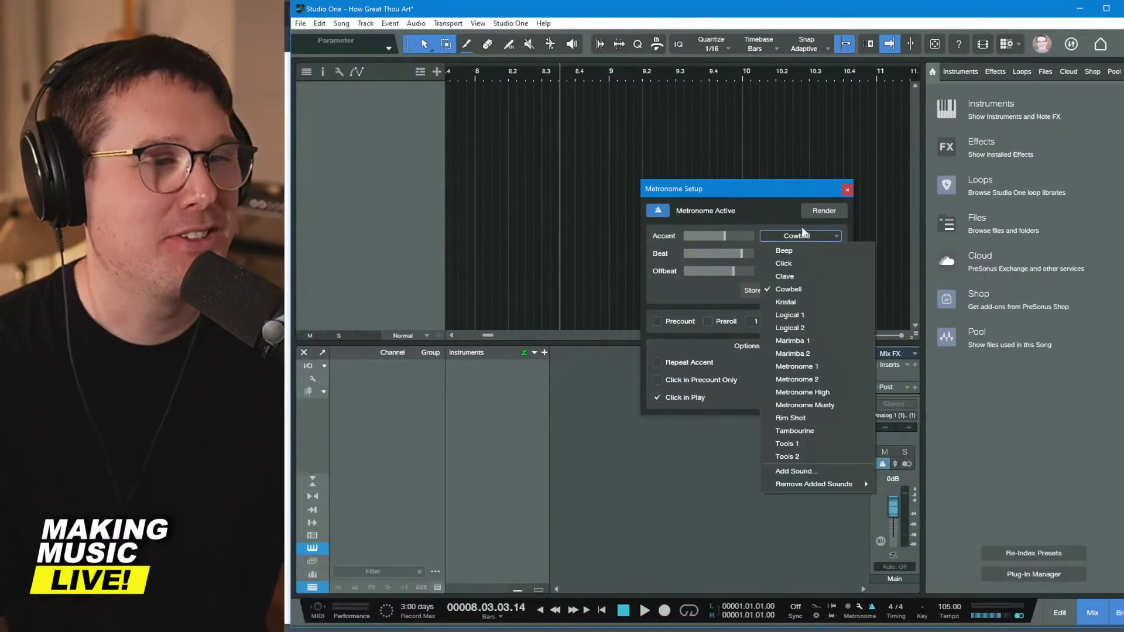
pyautogui.click(831, 314)
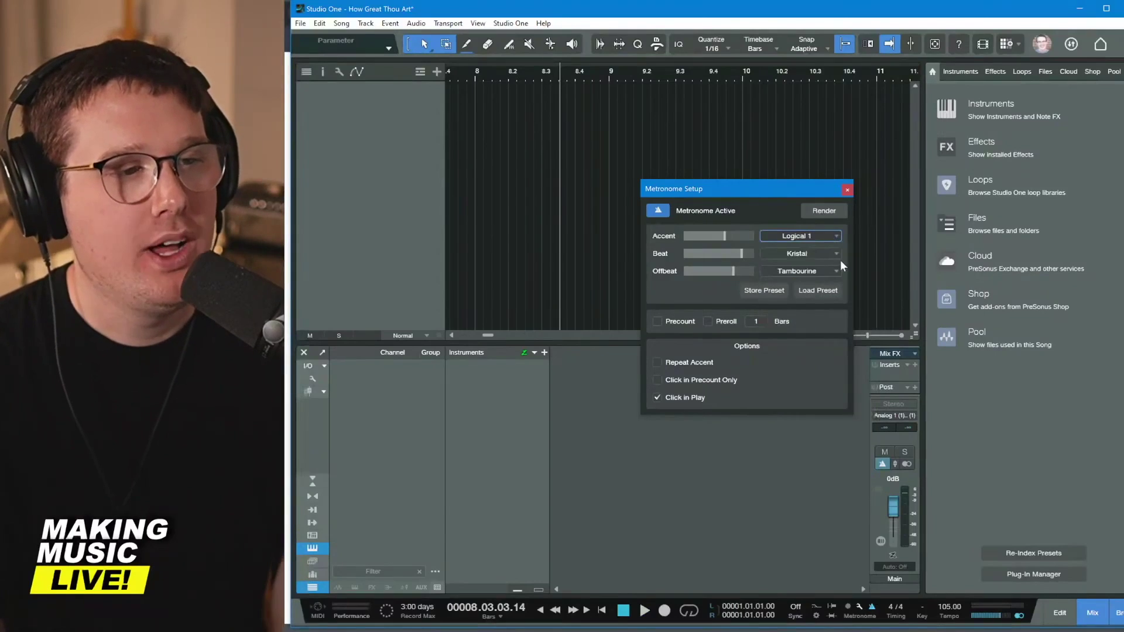
pyautogui.click(839, 257)
pyautogui.click(826, 332)
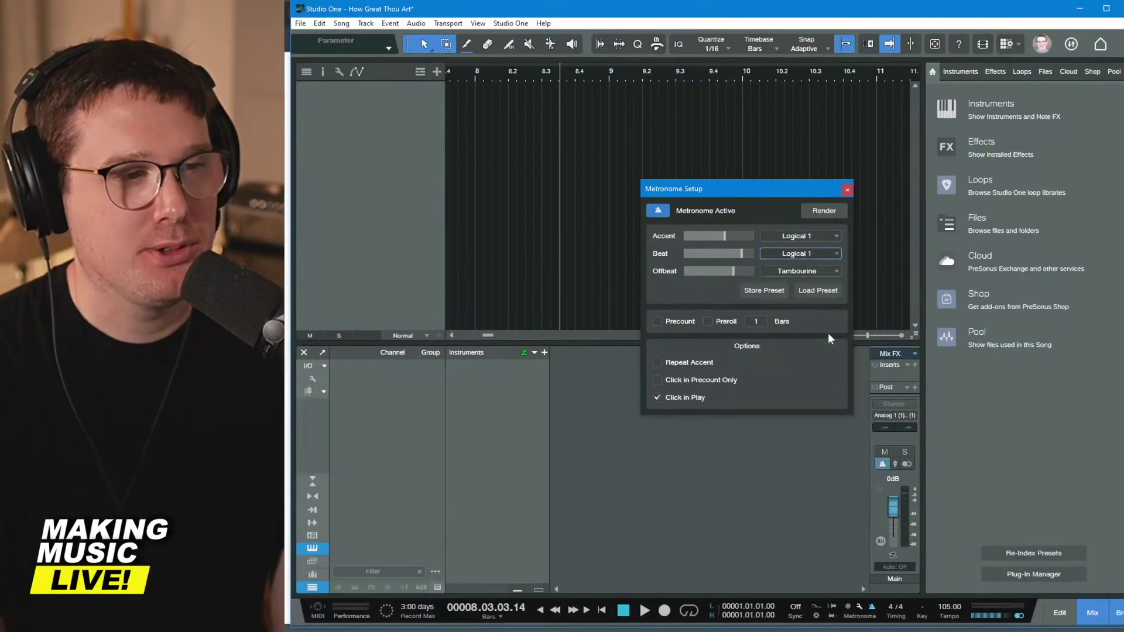
pyautogui.click(816, 272)
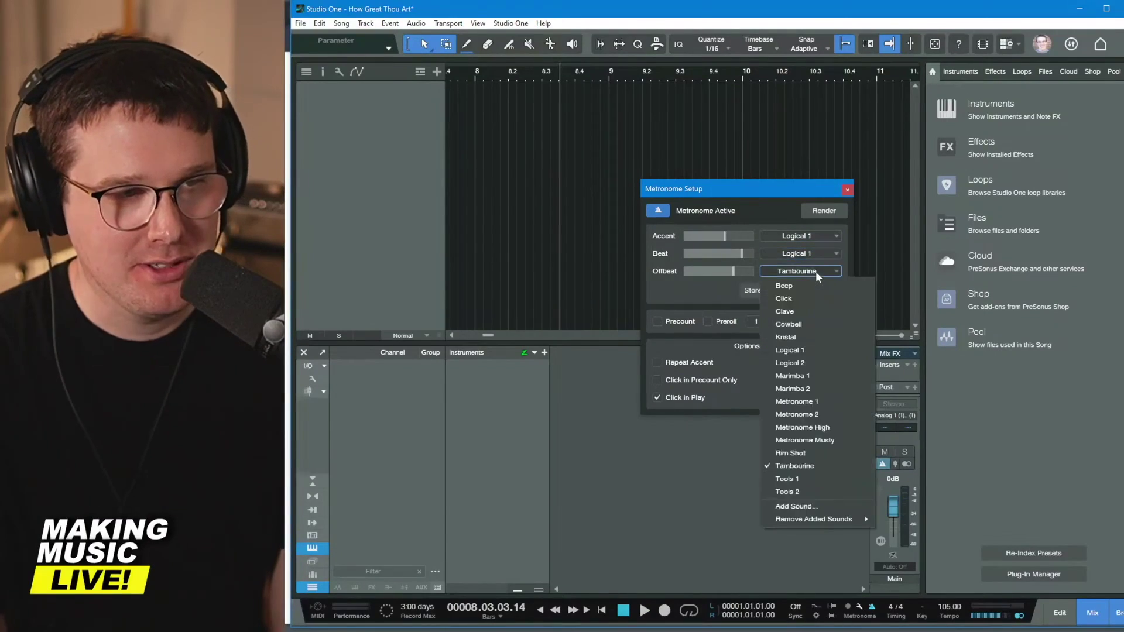
pyautogui.click(830, 360)
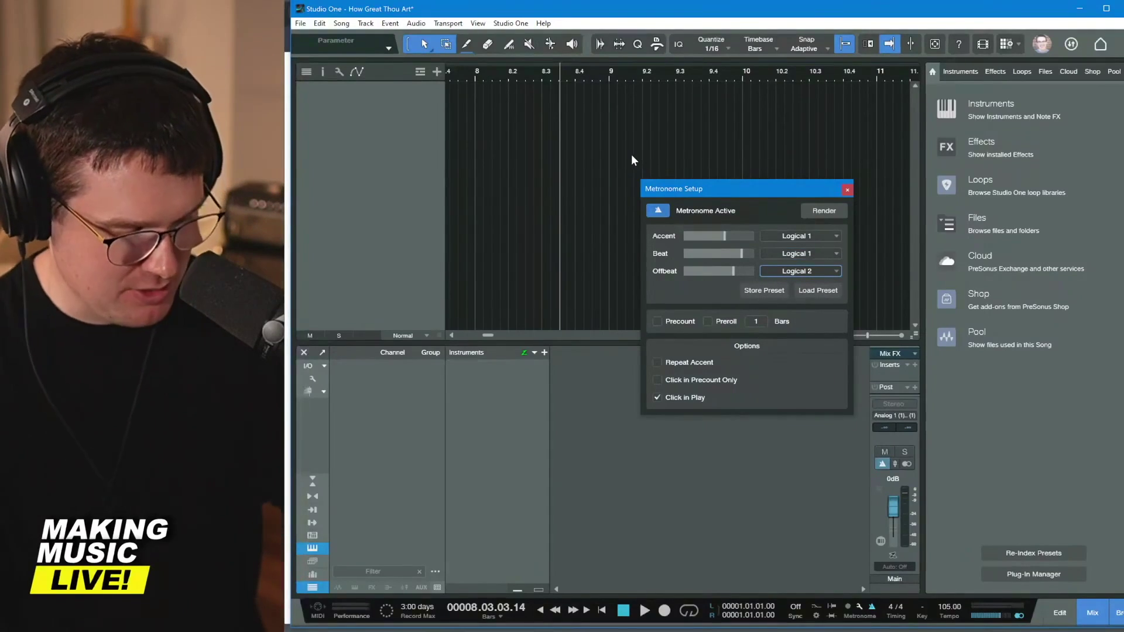
# - Play from the start, lower the beat and offbeat levels, and set the accent to Tools 1
pyautogui.press('Home')
pyautogui.press('space')
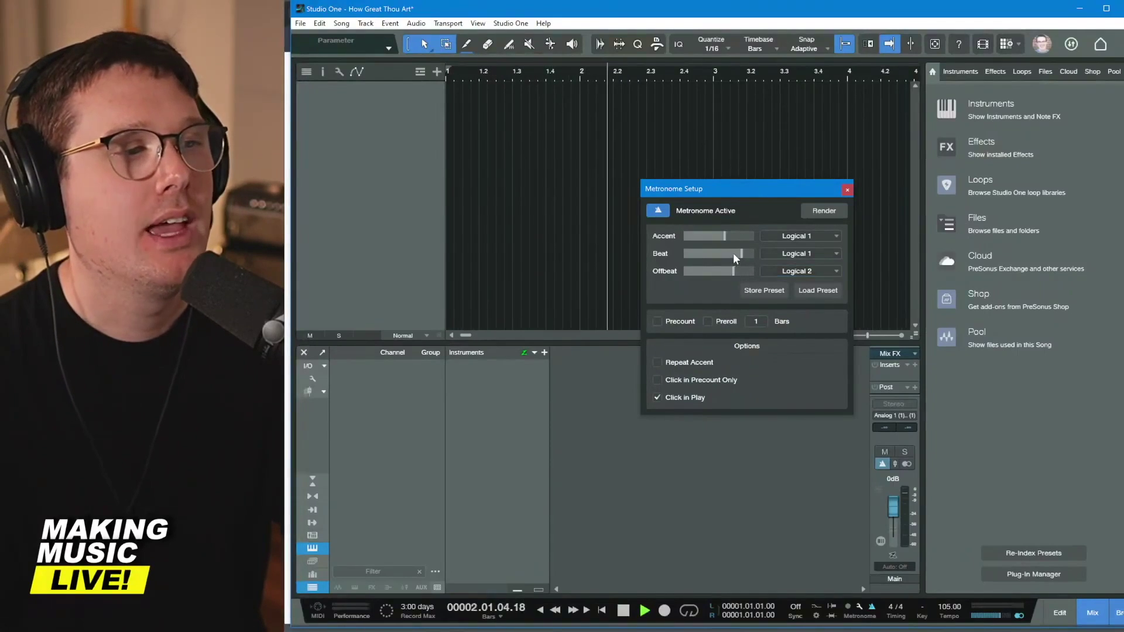
pyautogui.moveTo(733, 253)
pyautogui.mouseDown()
pyautogui.moveTo(716, 252)
pyautogui.moveTo(738, 235)
pyautogui.moveTo(712, 251)
pyautogui.mouseUp()
pyautogui.click(717, 270)
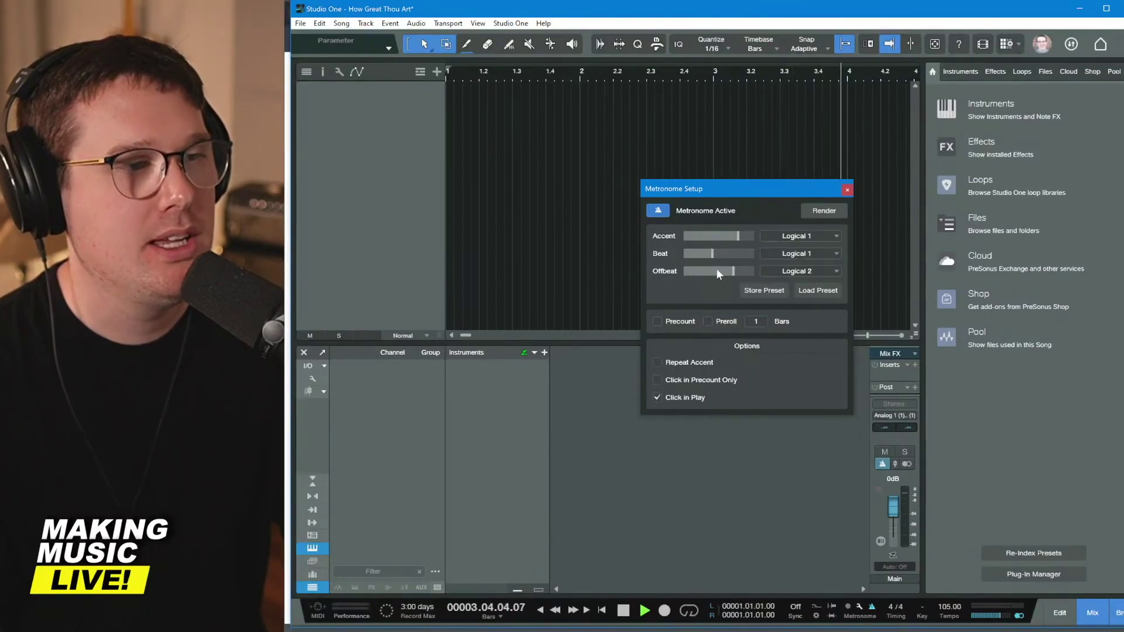
pyautogui.moveTo(712, 254)
pyautogui.mouseDown()
pyautogui.moveTo(723, 253)
pyautogui.moveTo(700, 272)
pyautogui.mouseUp()
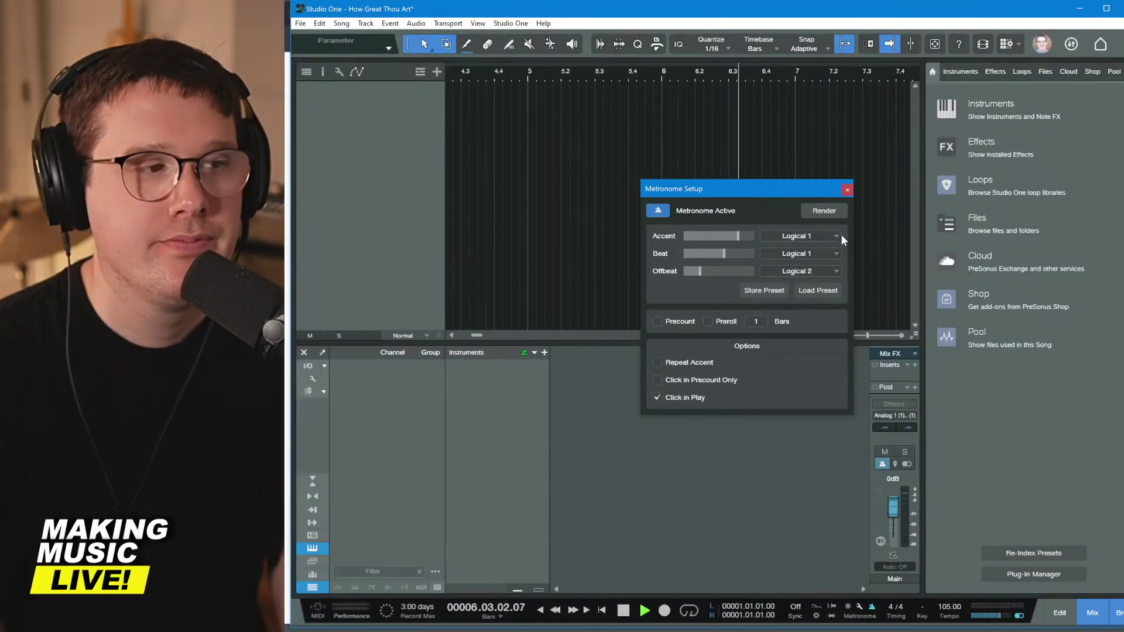
pyautogui.click(821, 237)
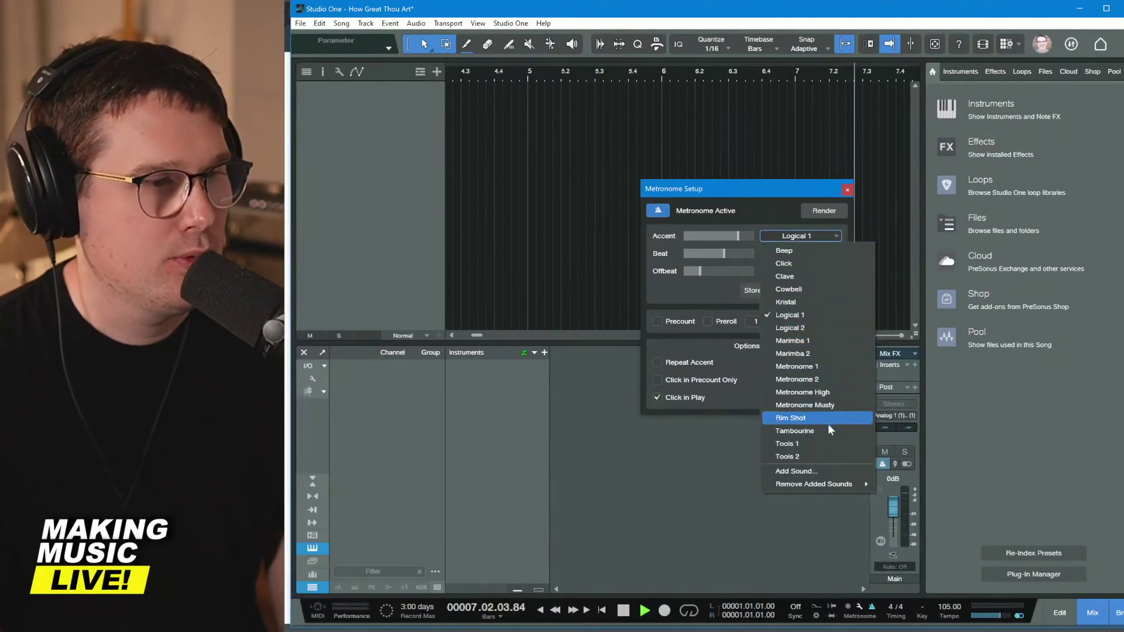
pyautogui.click(826, 444)
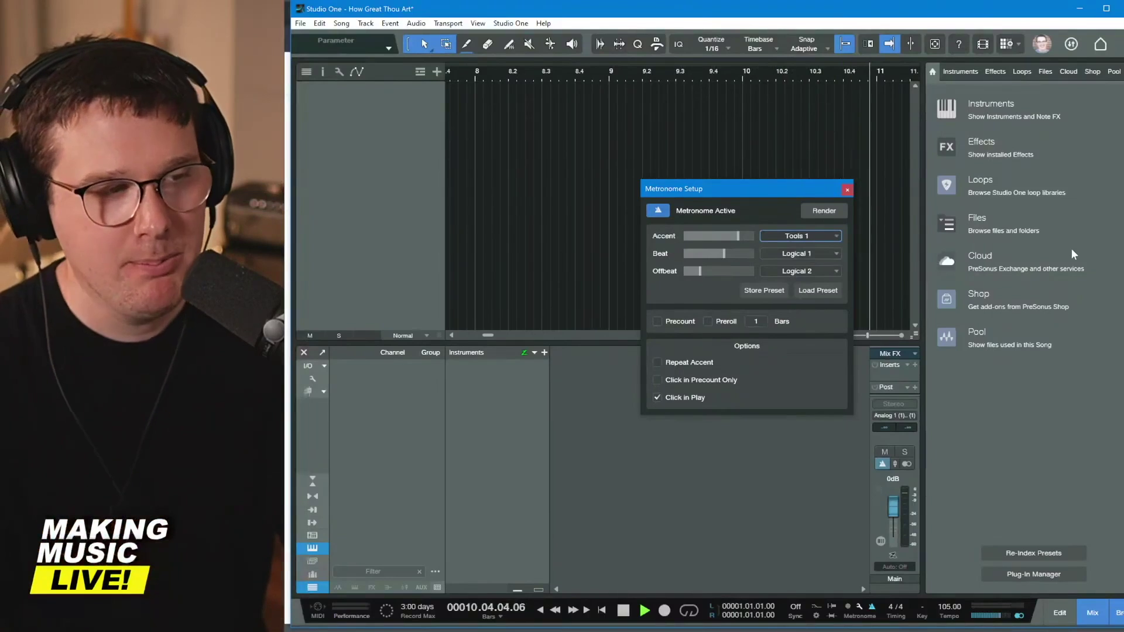
pyautogui.press('space')
# - Close Metronome Setup, set the tempo to 77 BPM, and play to hear the click
pyautogui.click(848, 190)
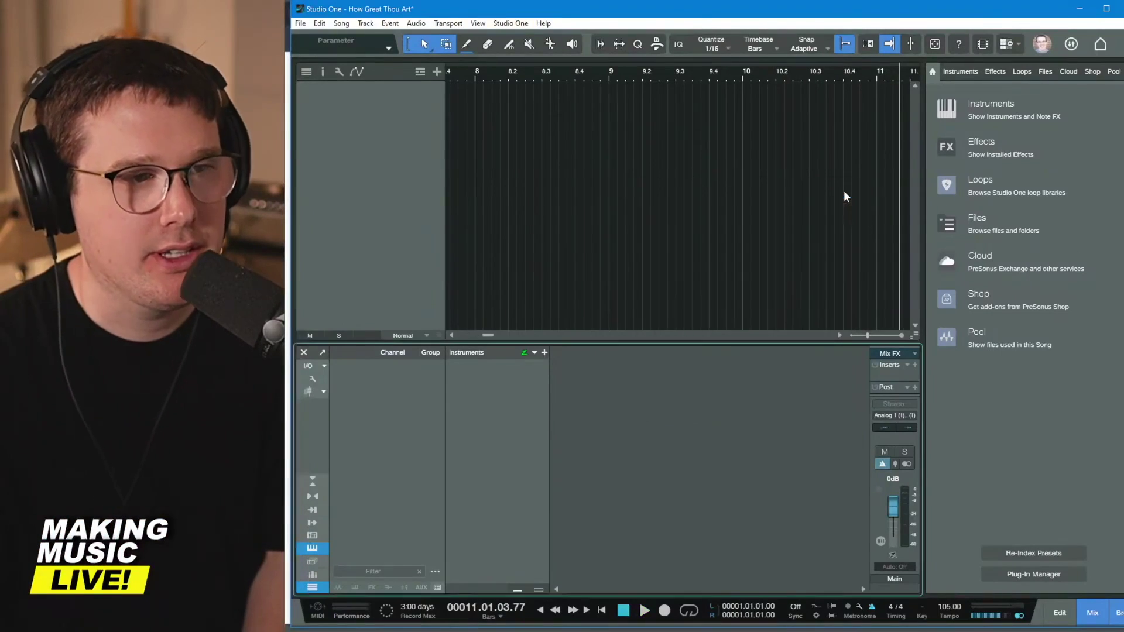
pyautogui.doubleClick(944, 607)
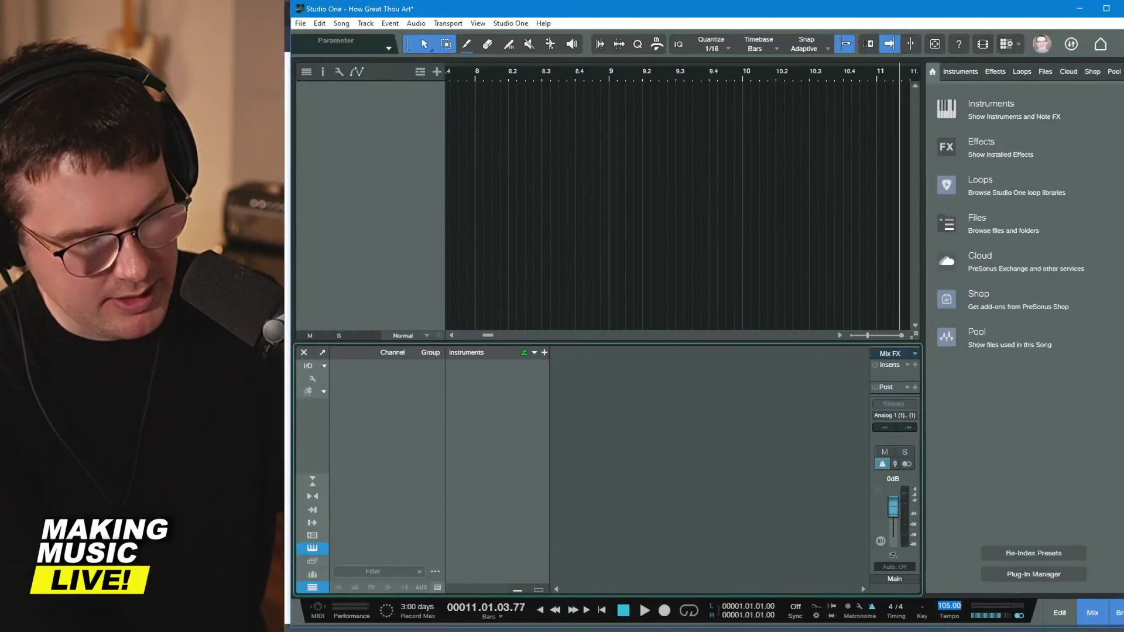
pyautogui.press('Return')
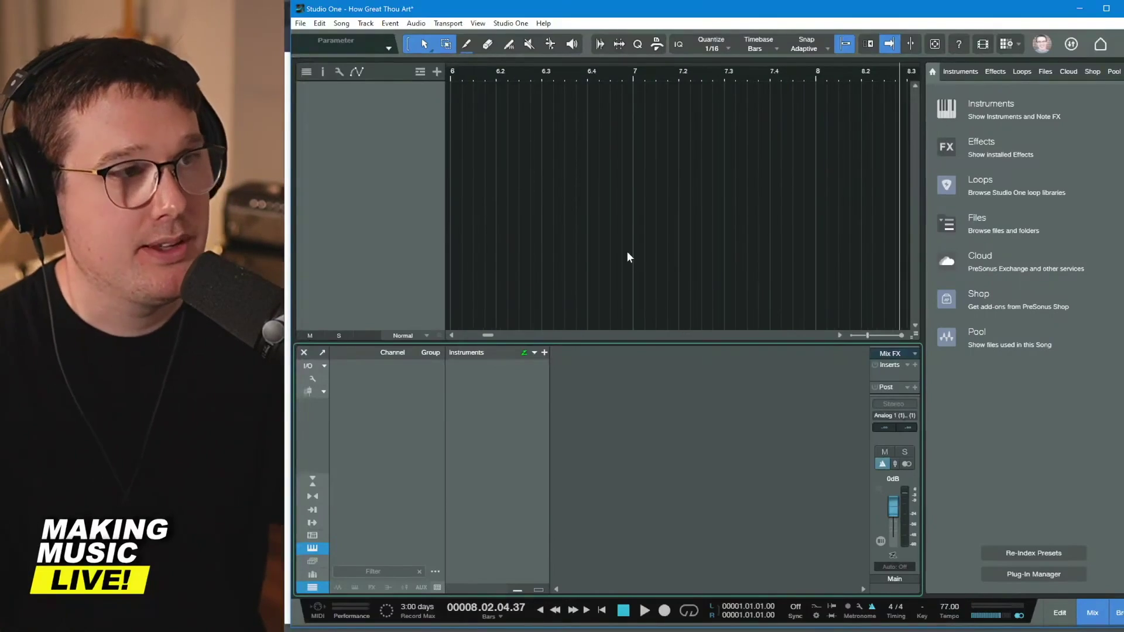
pyautogui.press('space')
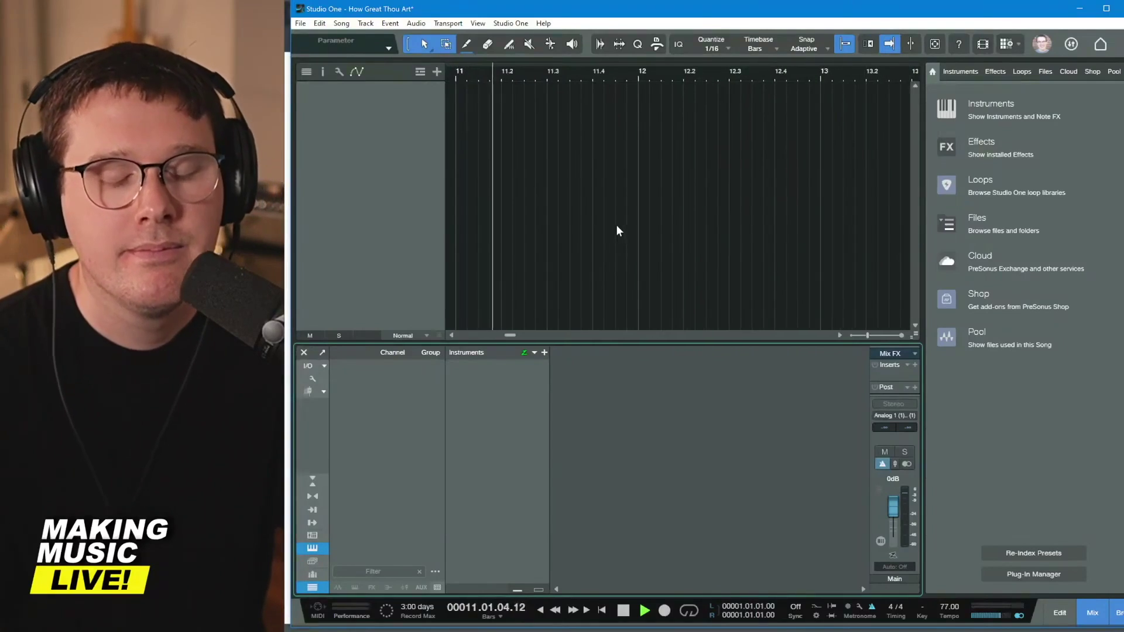
pyautogui.press('space')
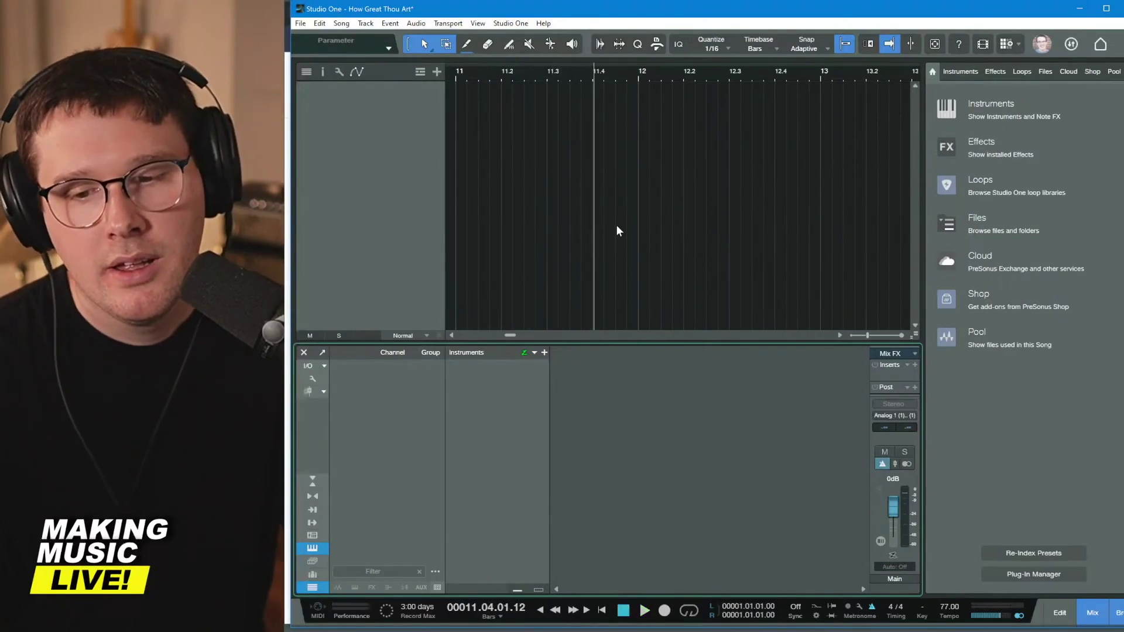
pyautogui.press('w')
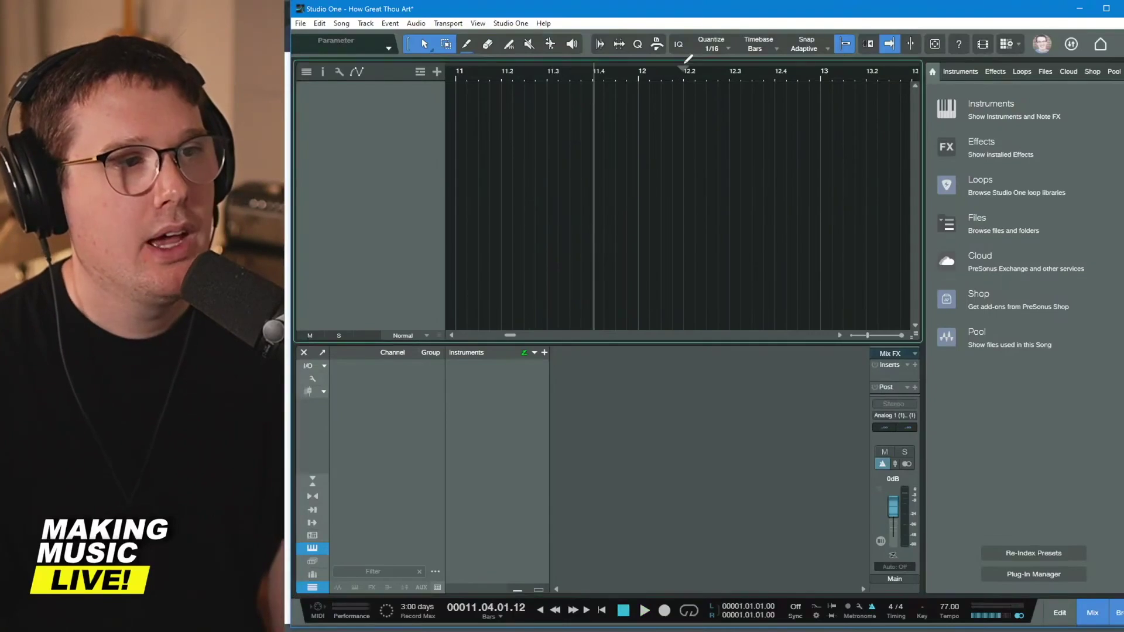
pyautogui.click(677, 76)
pyautogui.press('w')
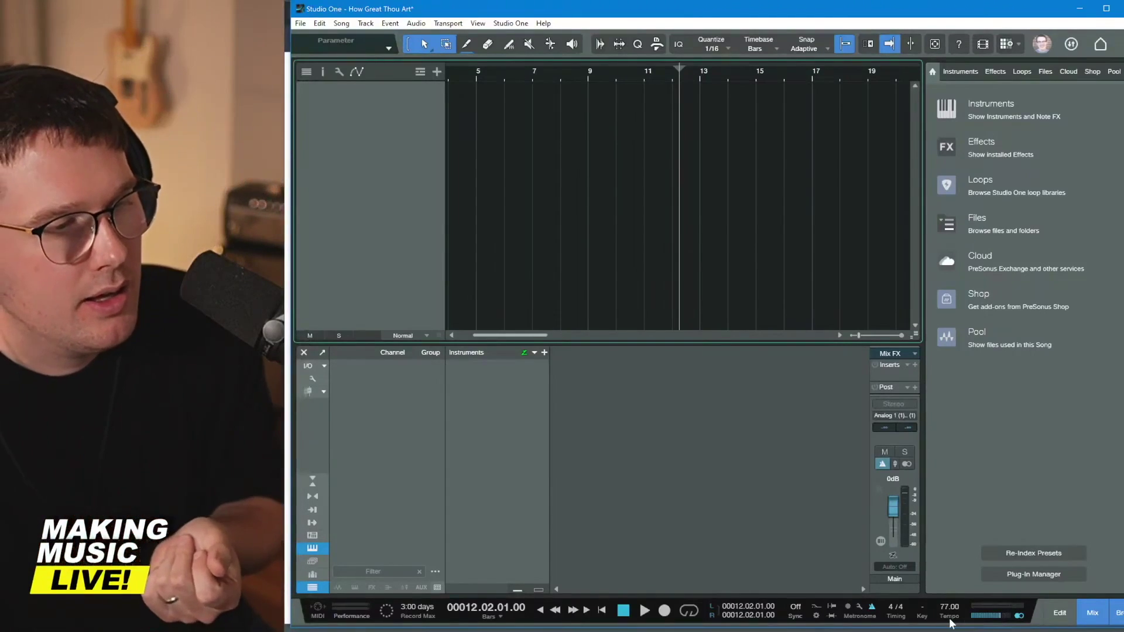
pyautogui.click(895, 609)
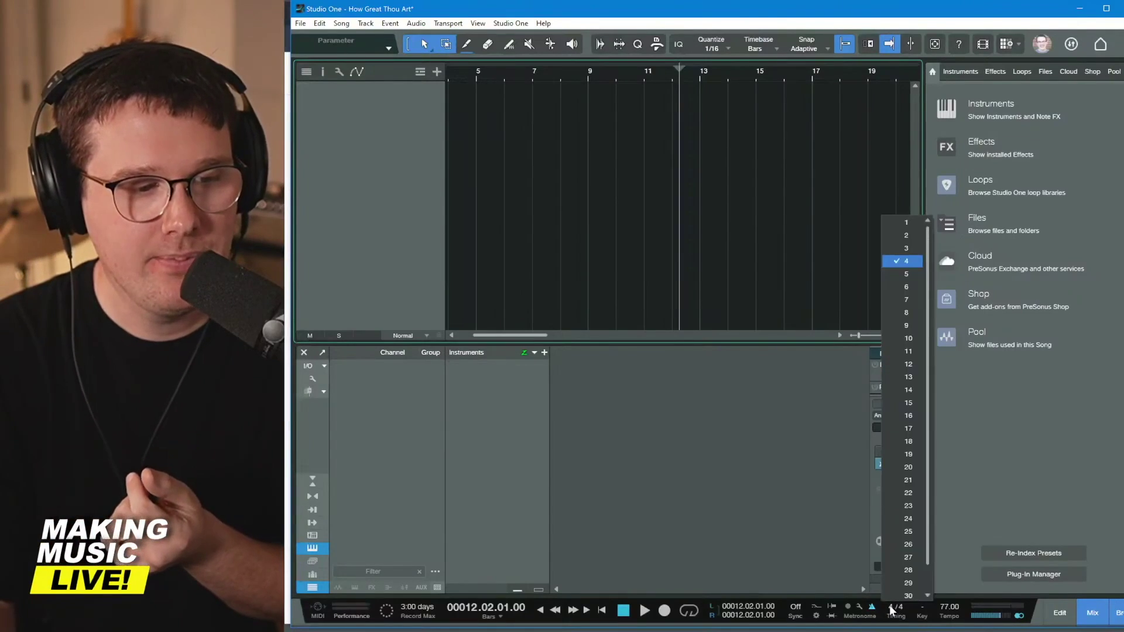
pyautogui.click(907, 251)
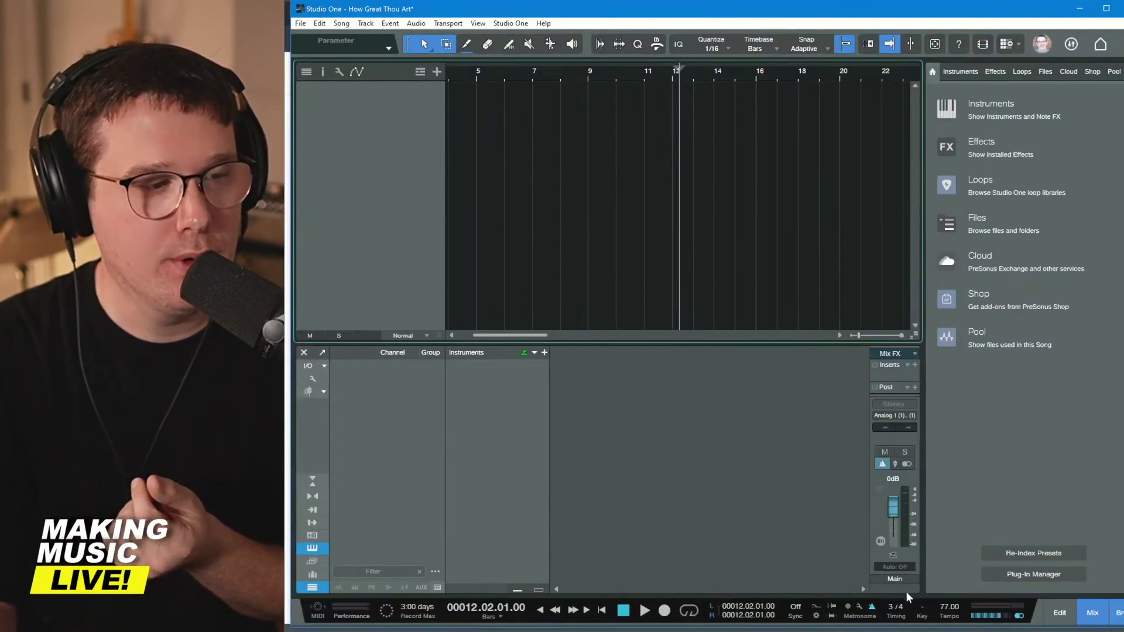
pyautogui.click(900, 608)
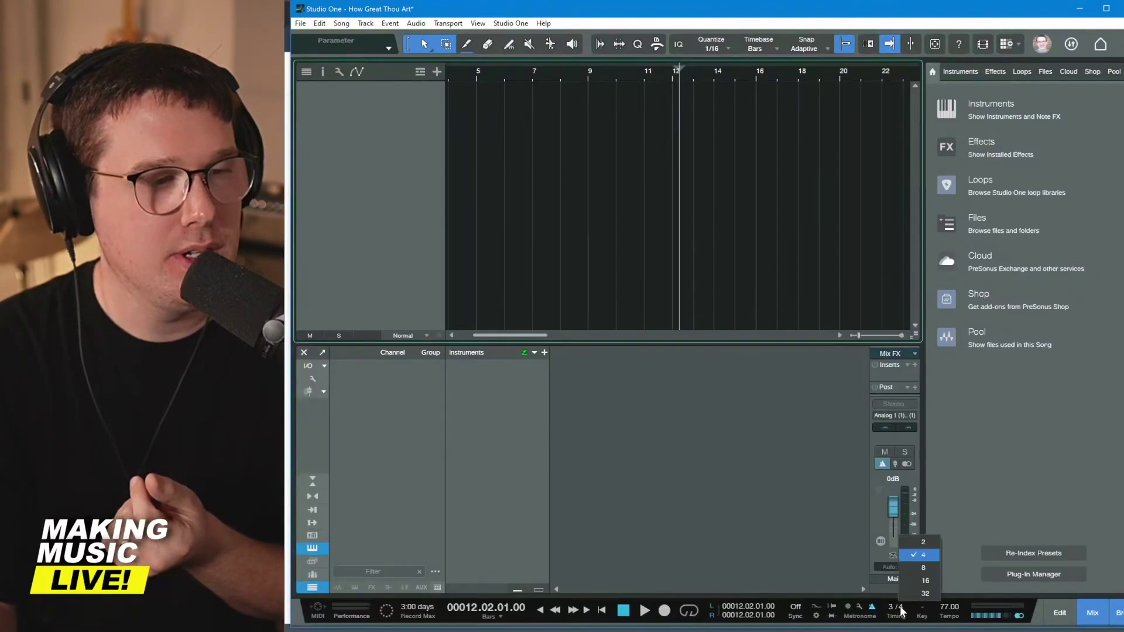
pyautogui.click(934, 568)
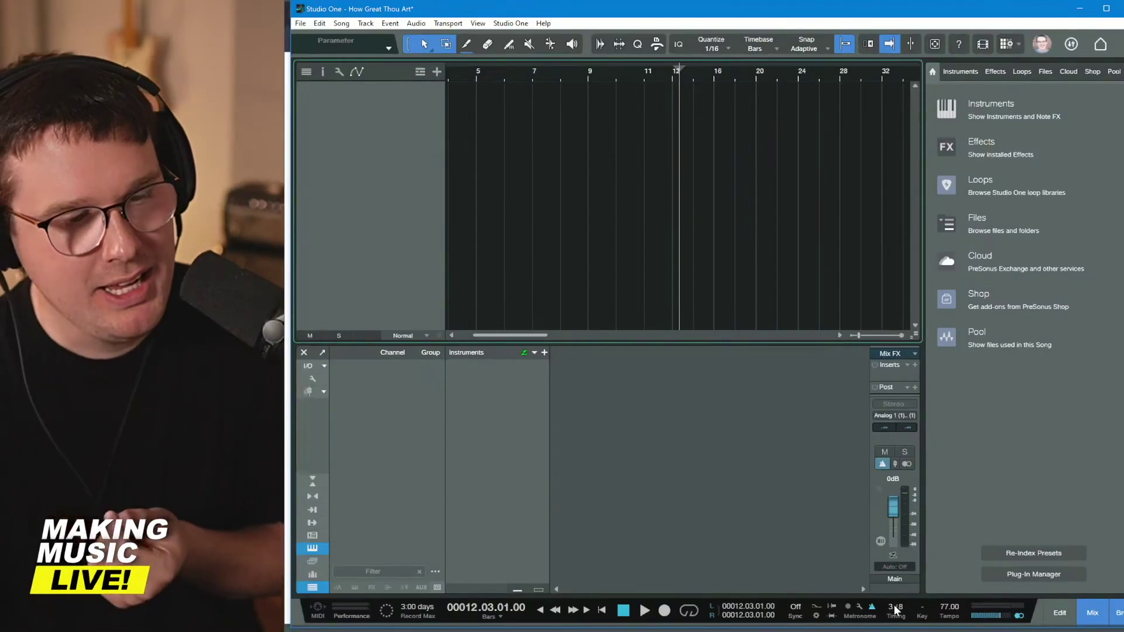
pyautogui.click(893, 608)
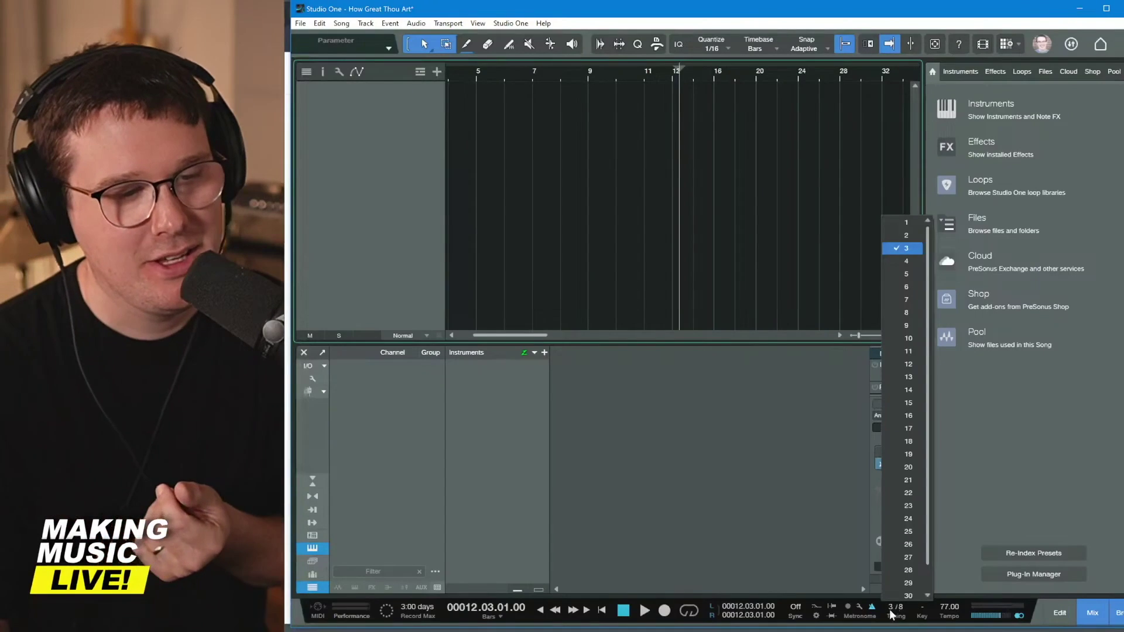
pyautogui.click(911, 260)
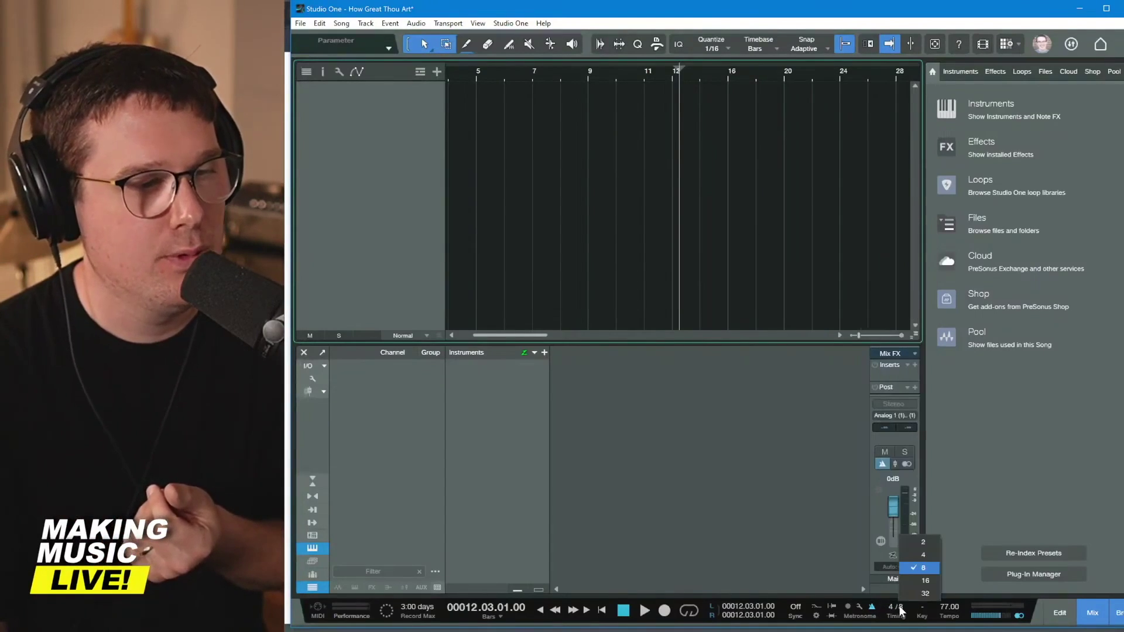
pyautogui.click(901, 607)
pyautogui.click(930, 557)
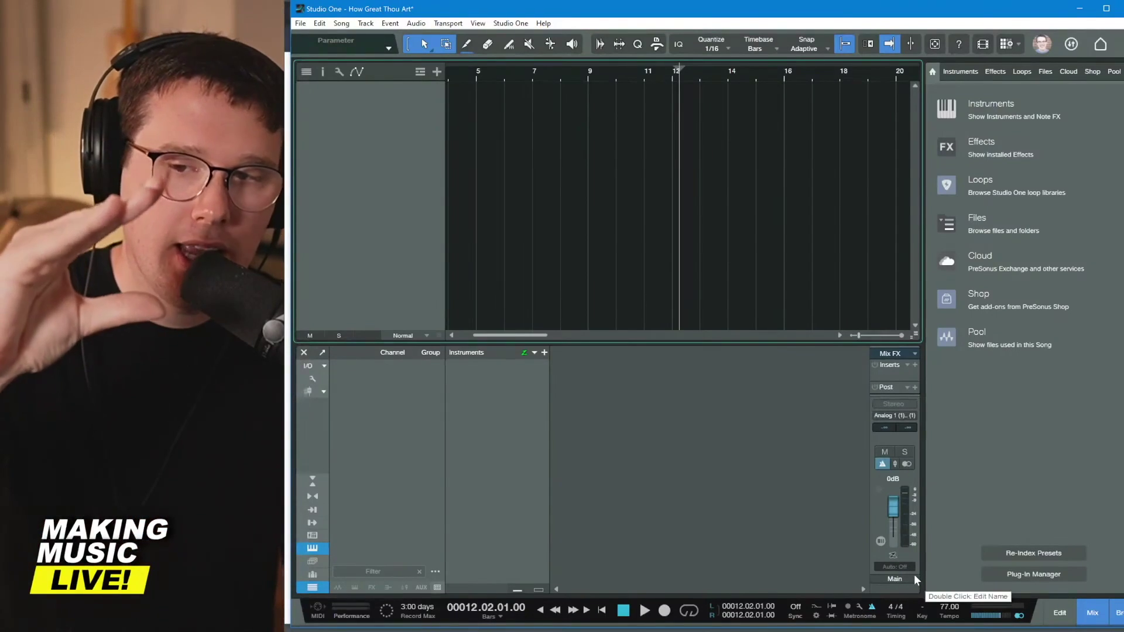
# - Scroll the tempo down to 75 BPM and play the song from its start
pyautogui.press('Home')
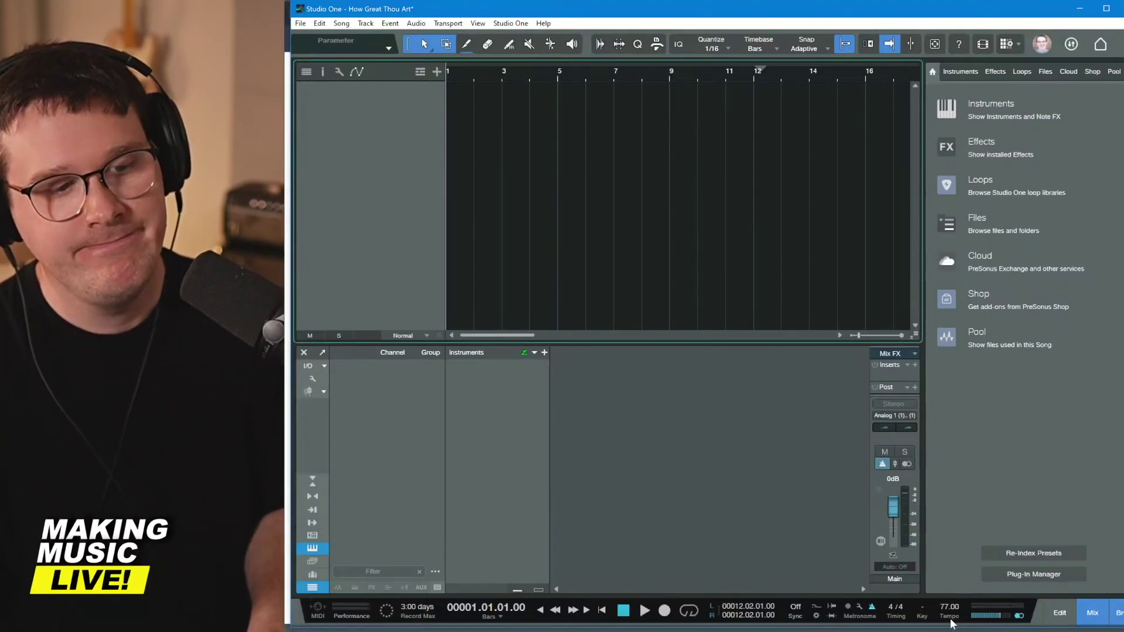
pyautogui.scroll(-2, 951, 624)
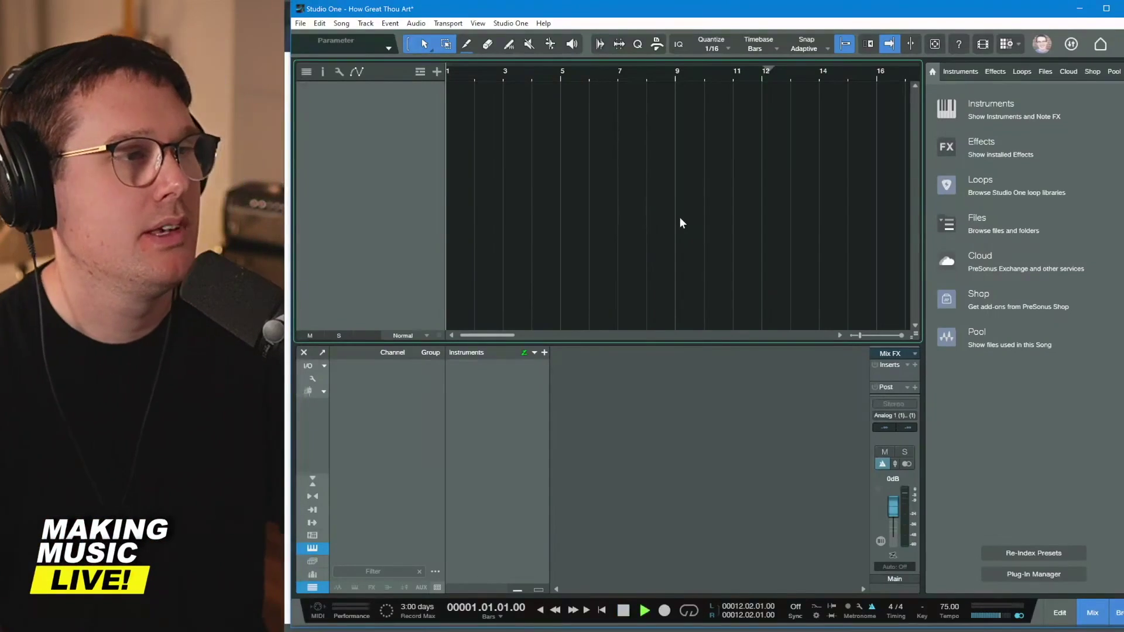
pyautogui.press('space')
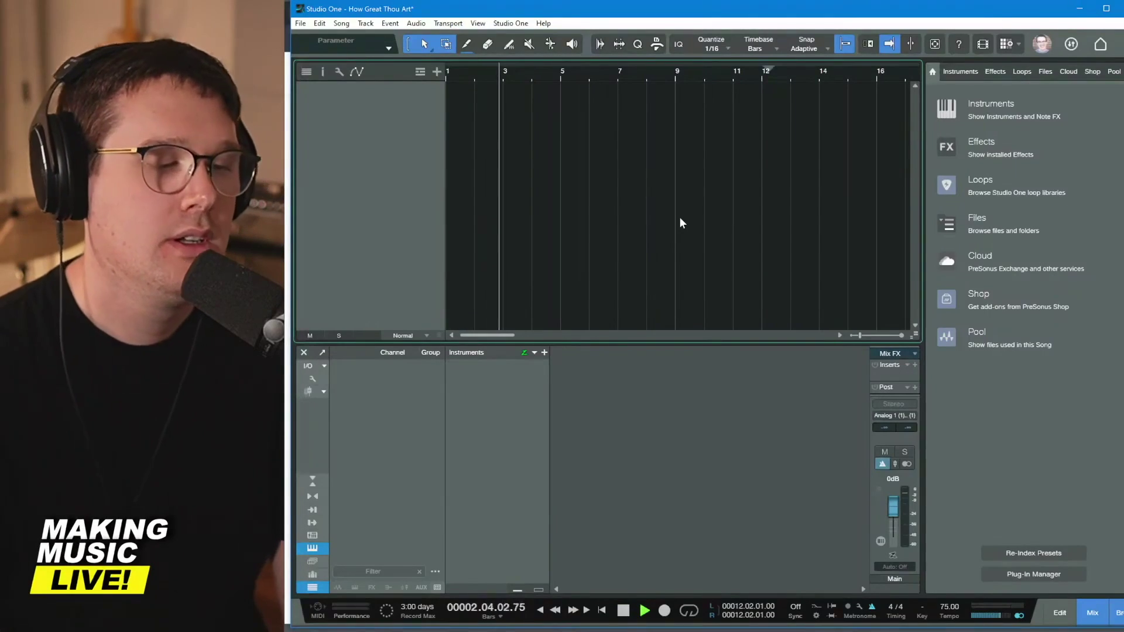
# - Set the tempo to 80 BPM, then play from the start and stop before bar 5
pyautogui.press('space')
pyautogui.click(948, 608)
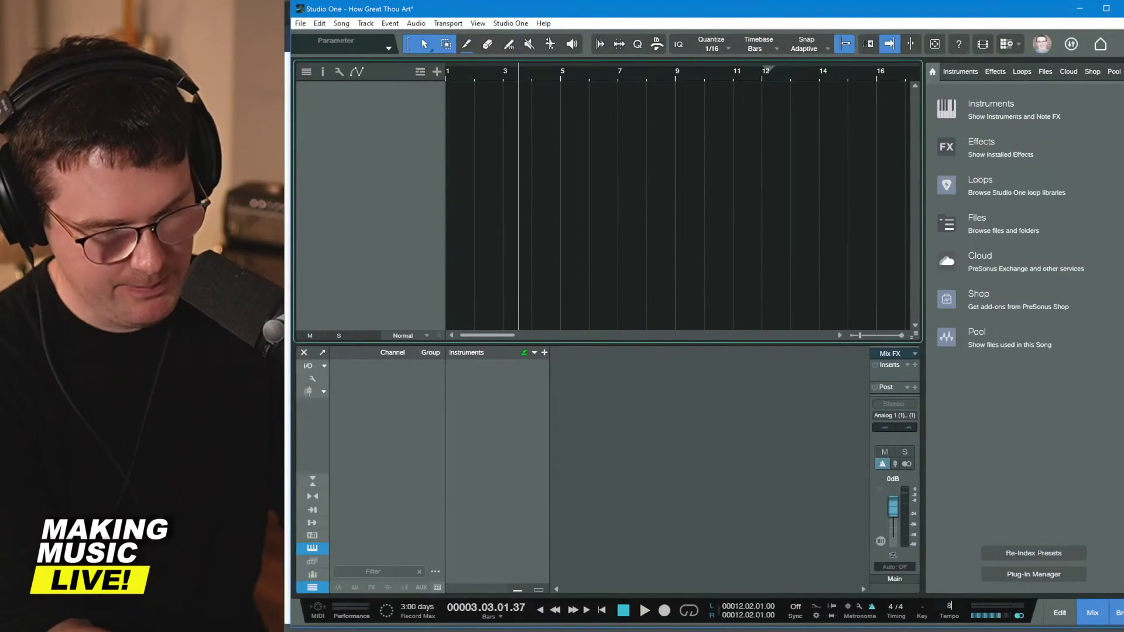
pyautogui.press('Return')
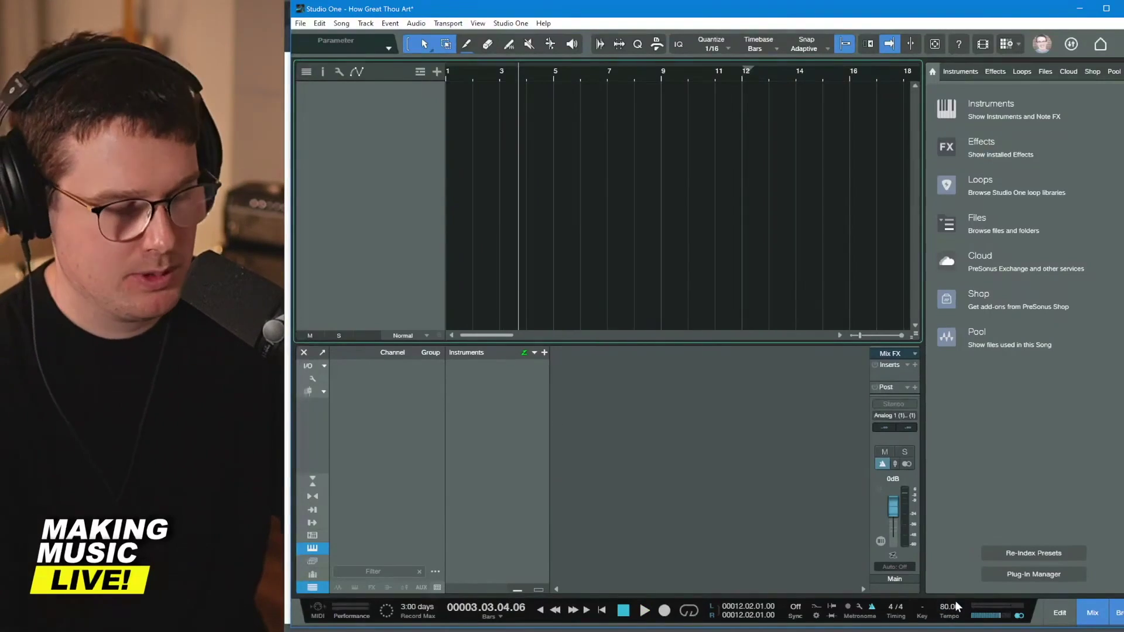
pyautogui.press('Home')
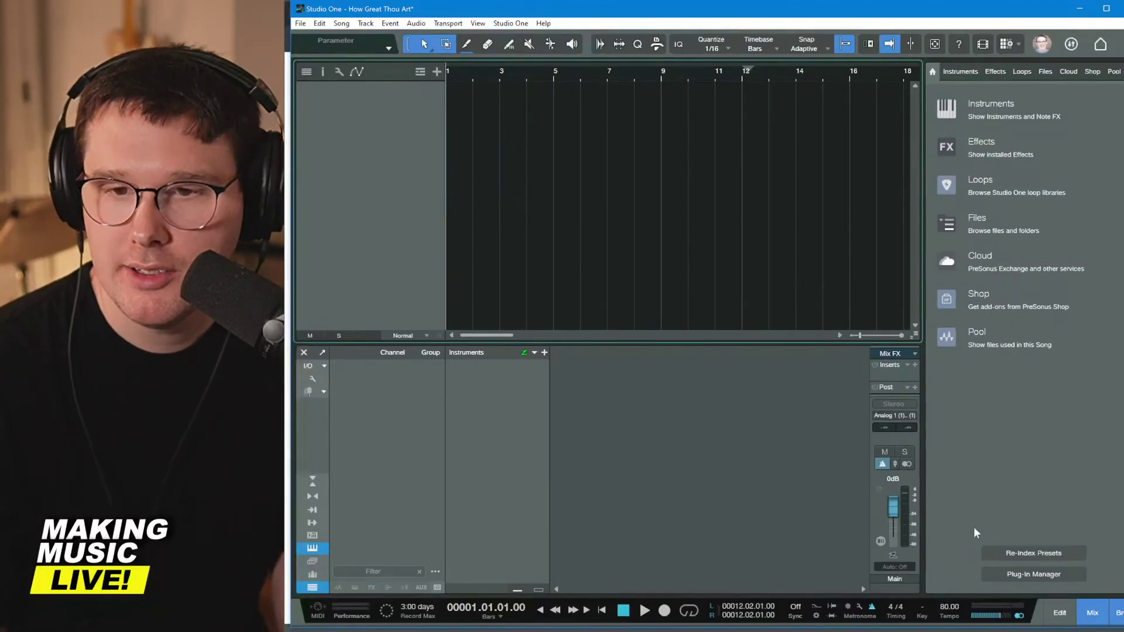
pyautogui.press('space')
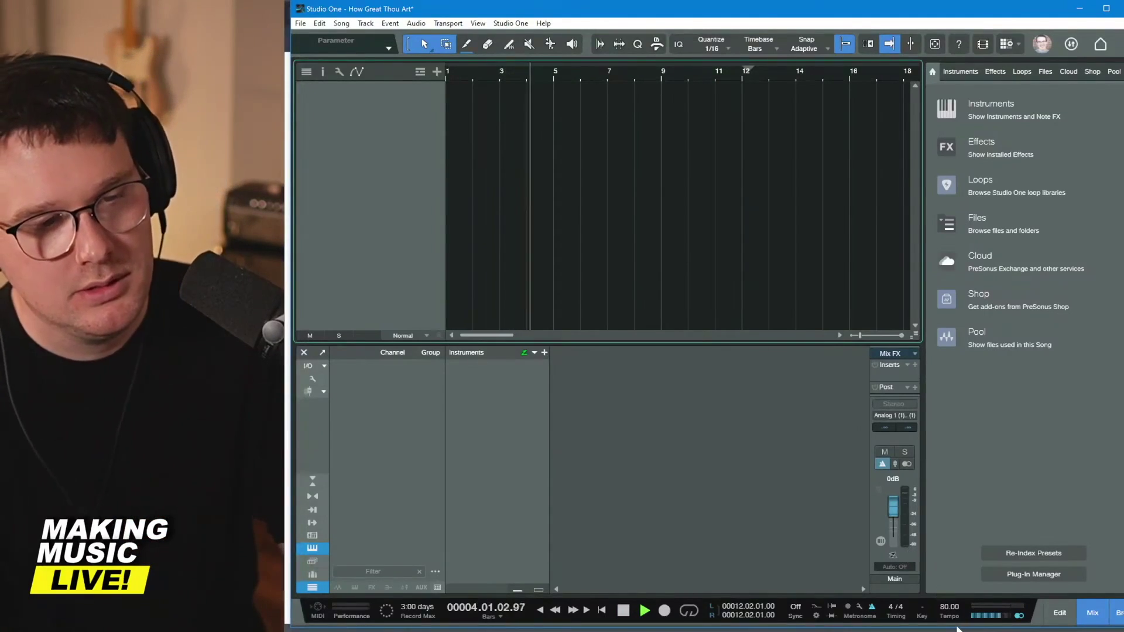
pyautogui.press('space')
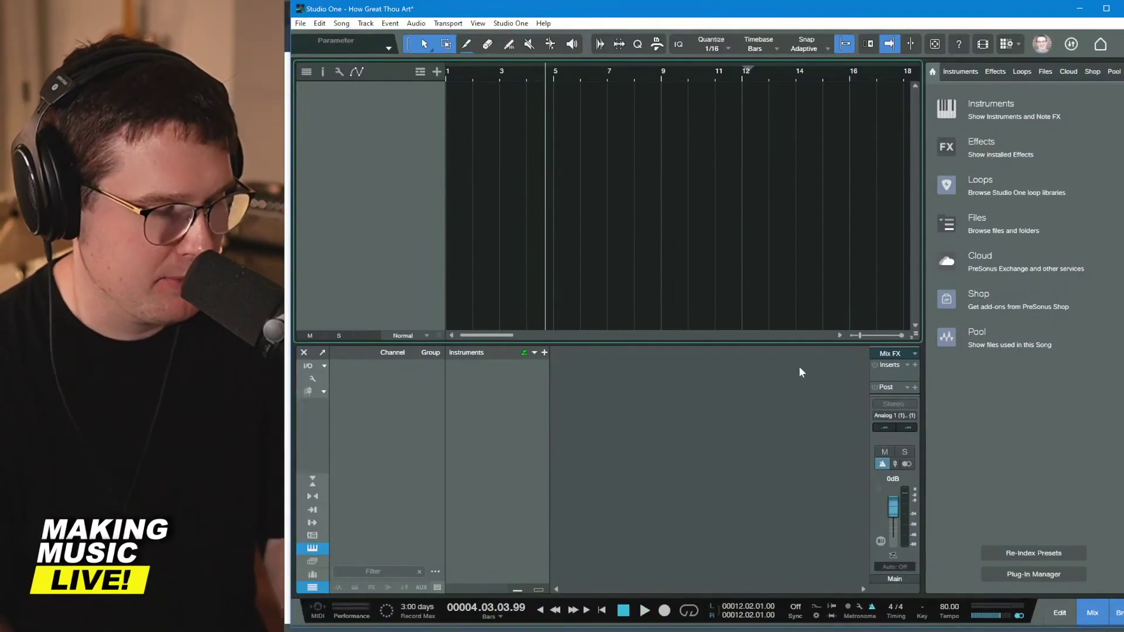
pyautogui.moveTo(684, 82); pyautogui.dragTo(722, 70)
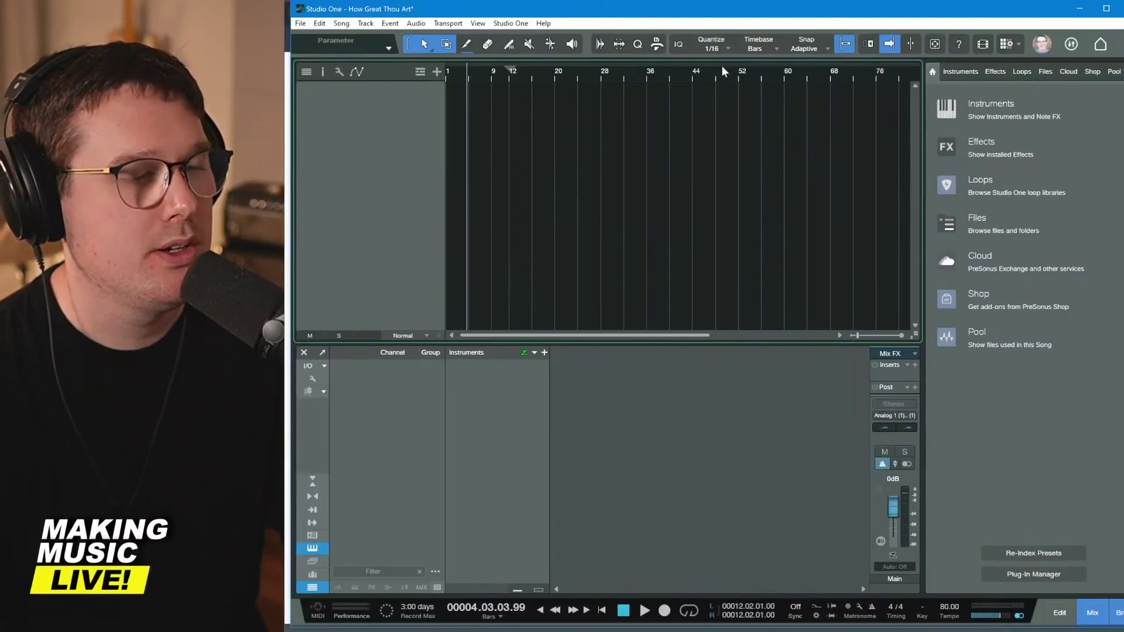
# - Render the click from timeline start to song end onto a Click track, then delete the rendered event
pyautogui.click(859, 608)
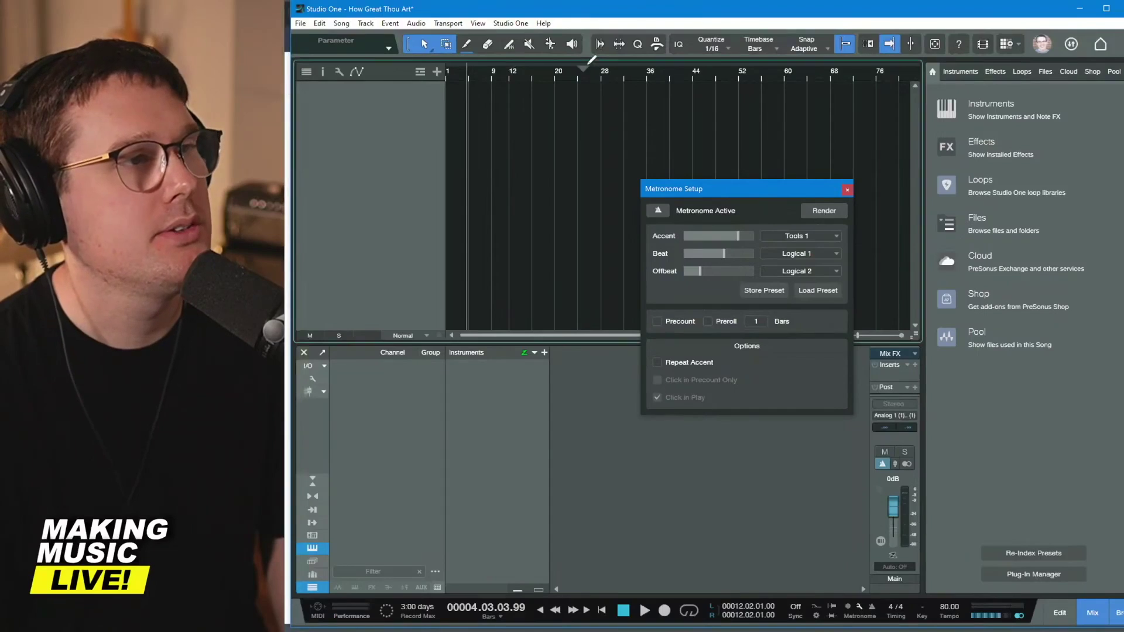
pyautogui.click(825, 211)
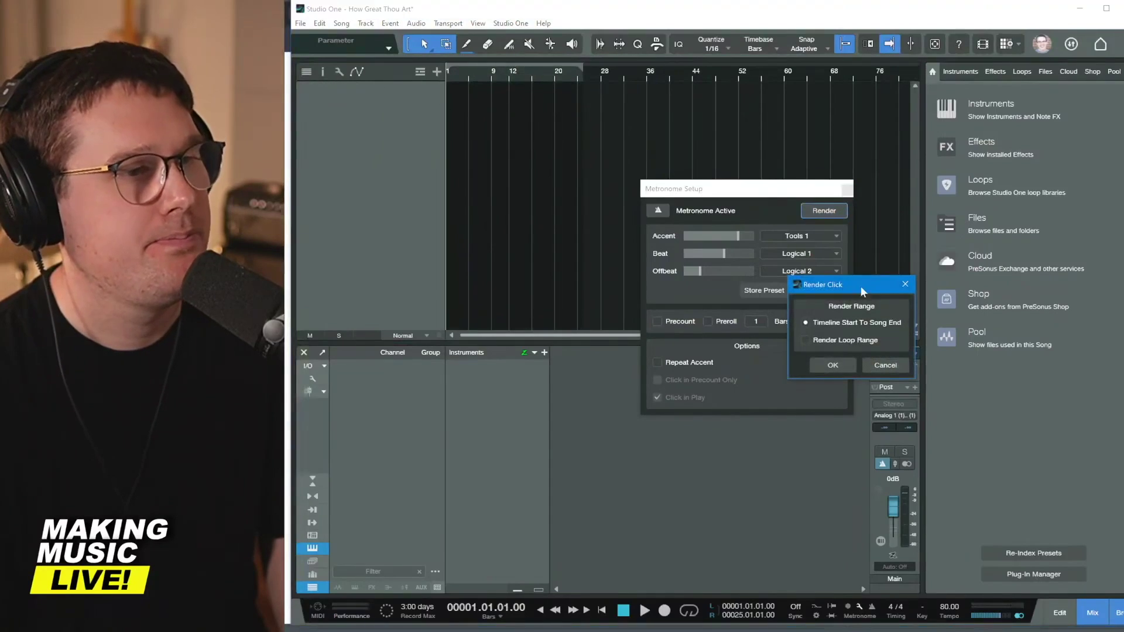
pyautogui.click(846, 367)
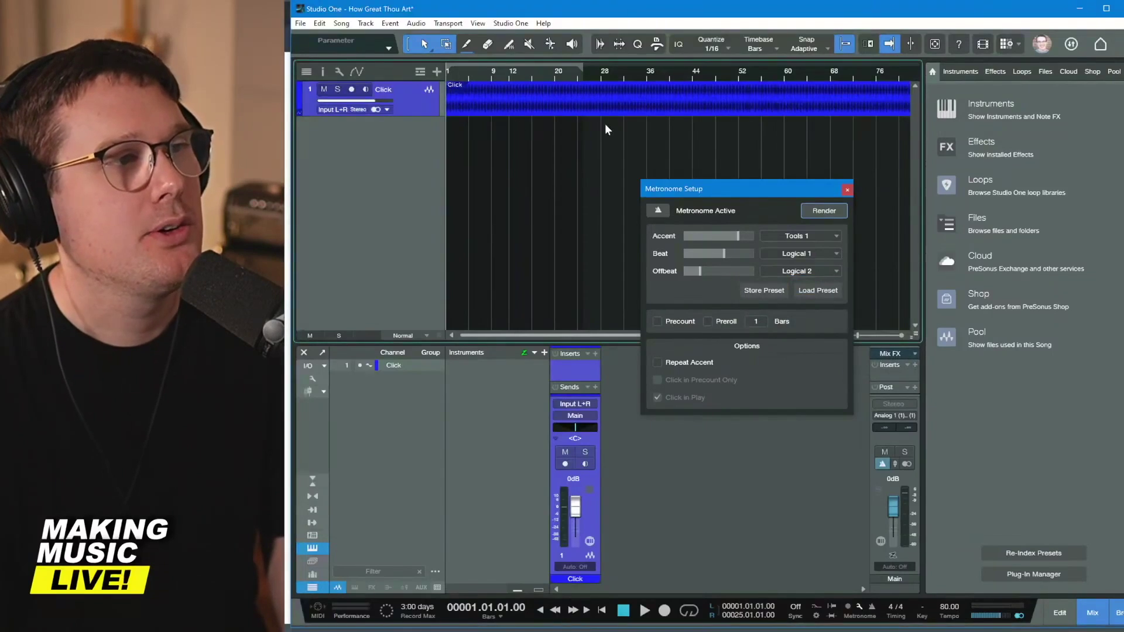
pyautogui.moveTo(601, 74); pyautogui.dragTo(594, 80)
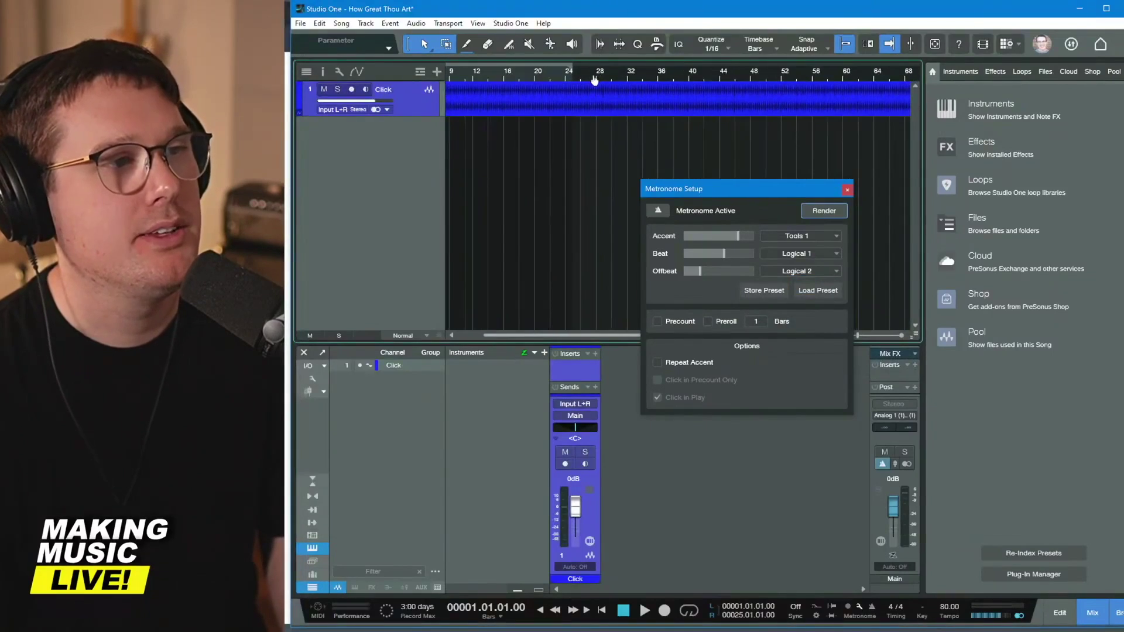
pyautogui.click(847, 190)
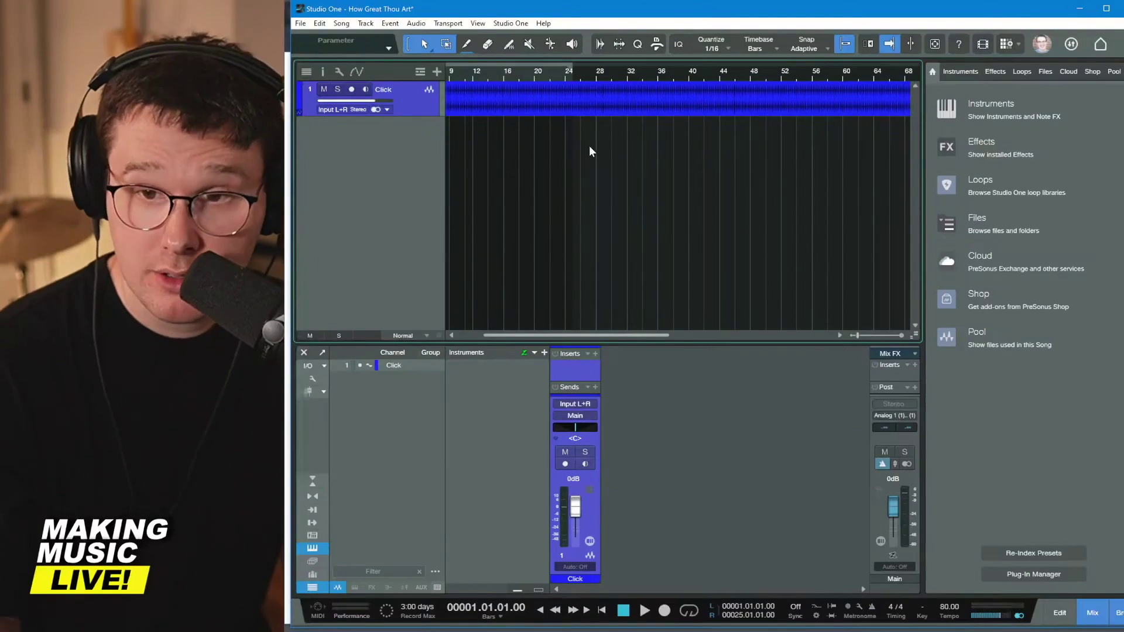
pyautogui.click(636, 114)
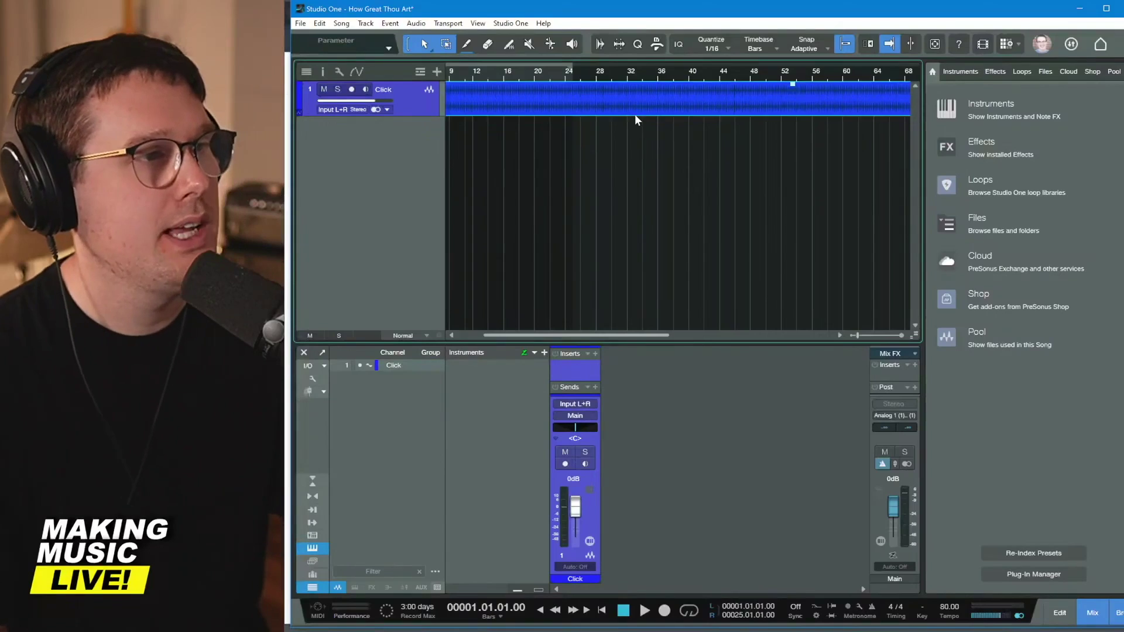
pyautogui.press('Delete')
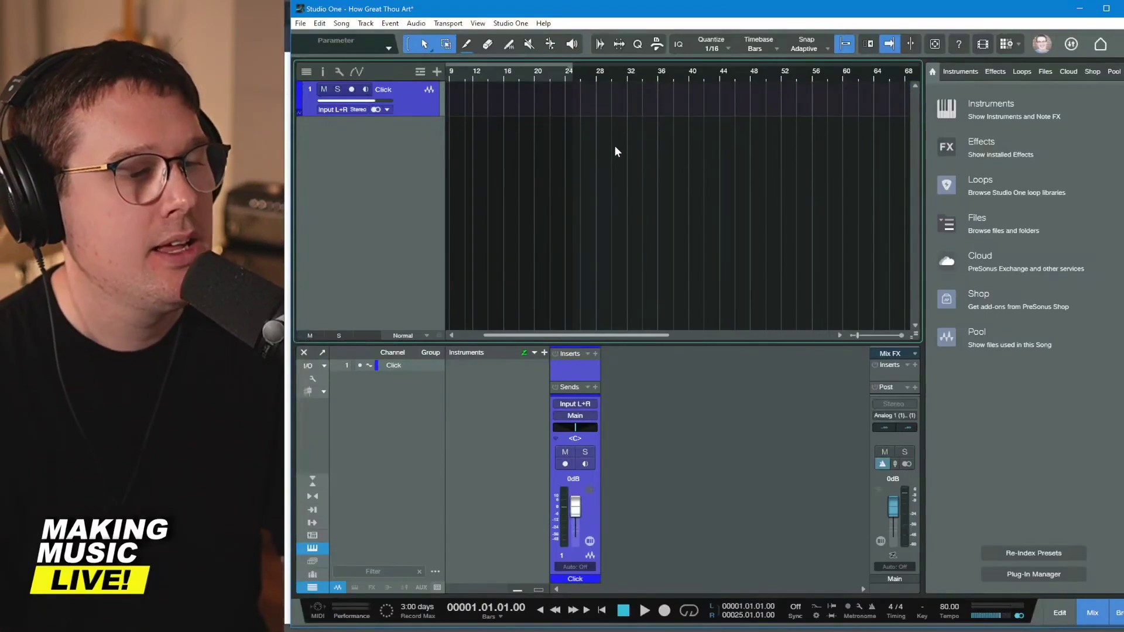